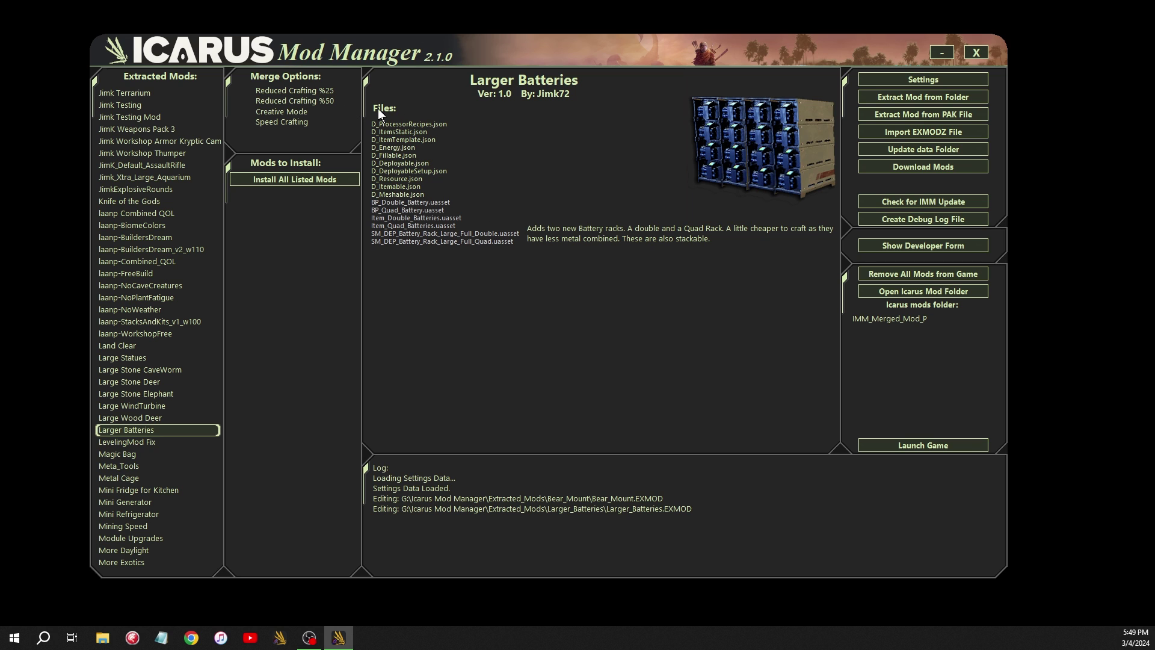
- Load a saved mod list into the Mods to Install list
{"action": "mouse_move", "coordinate": [582, 45]}
{"action": "left_mouse_down"}
{"action": "mouse_move", "coordinate": [603, 48]}
{"action": "mouse_move", "coordinate": [593, 38]}
{"action": "left_mouse_up"}
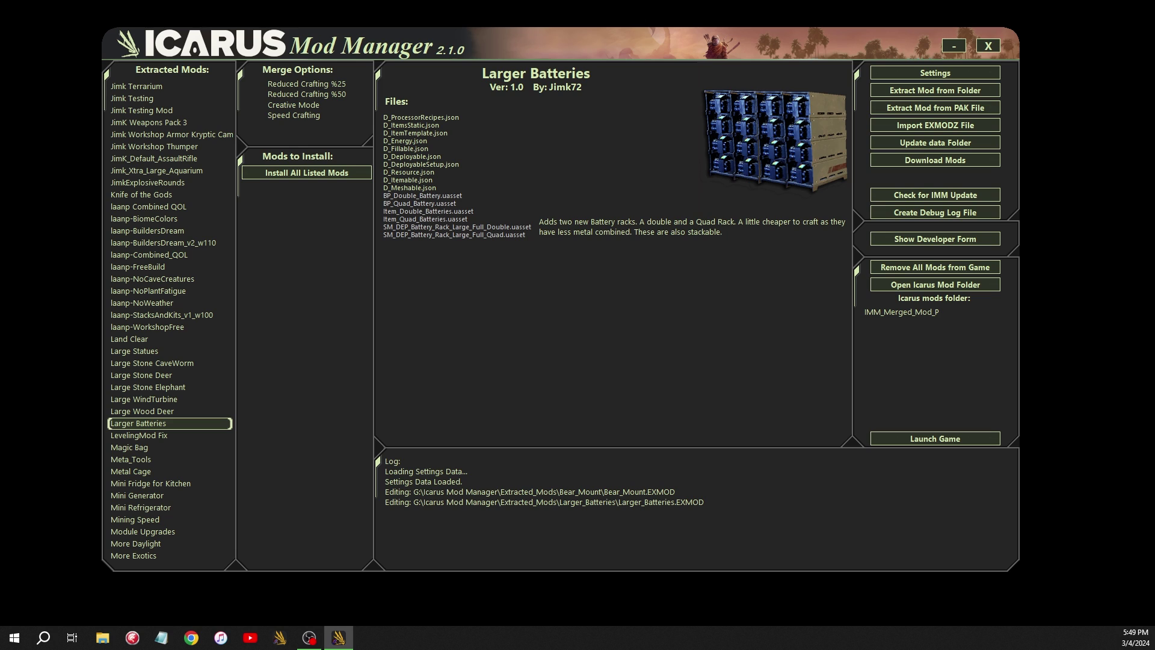
{"action": "scroll", "coordinate": [267, 489], "scroll_direction": "up", "scroll_amount": 20}
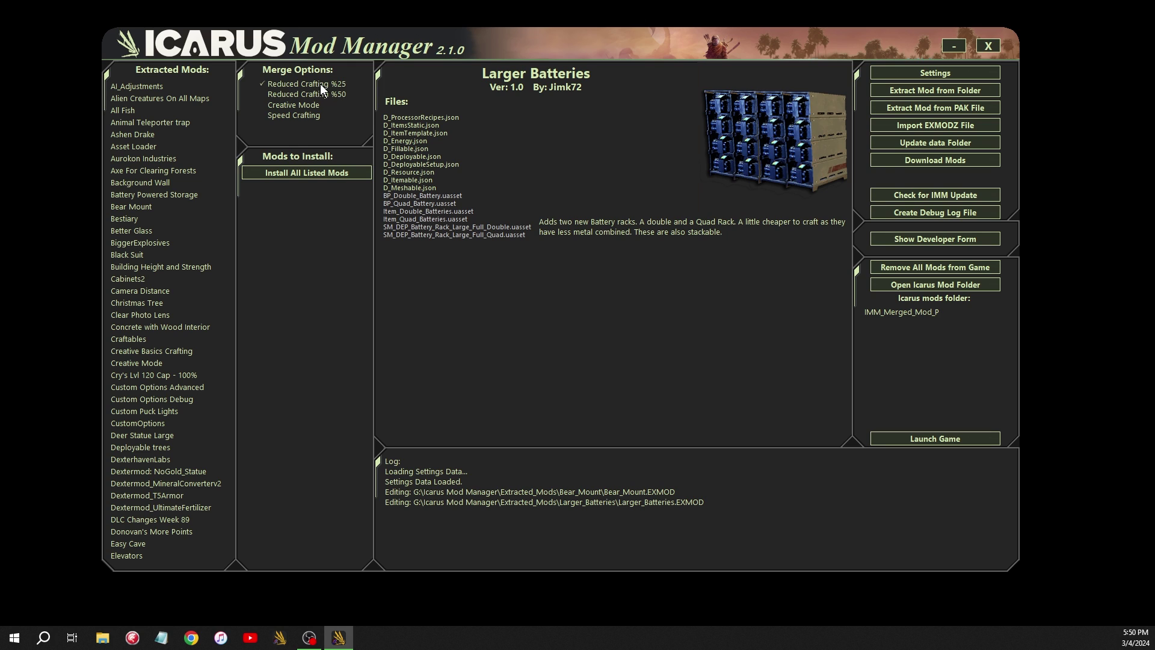
{"action": "right_click", "coordinate": [308, 283]}
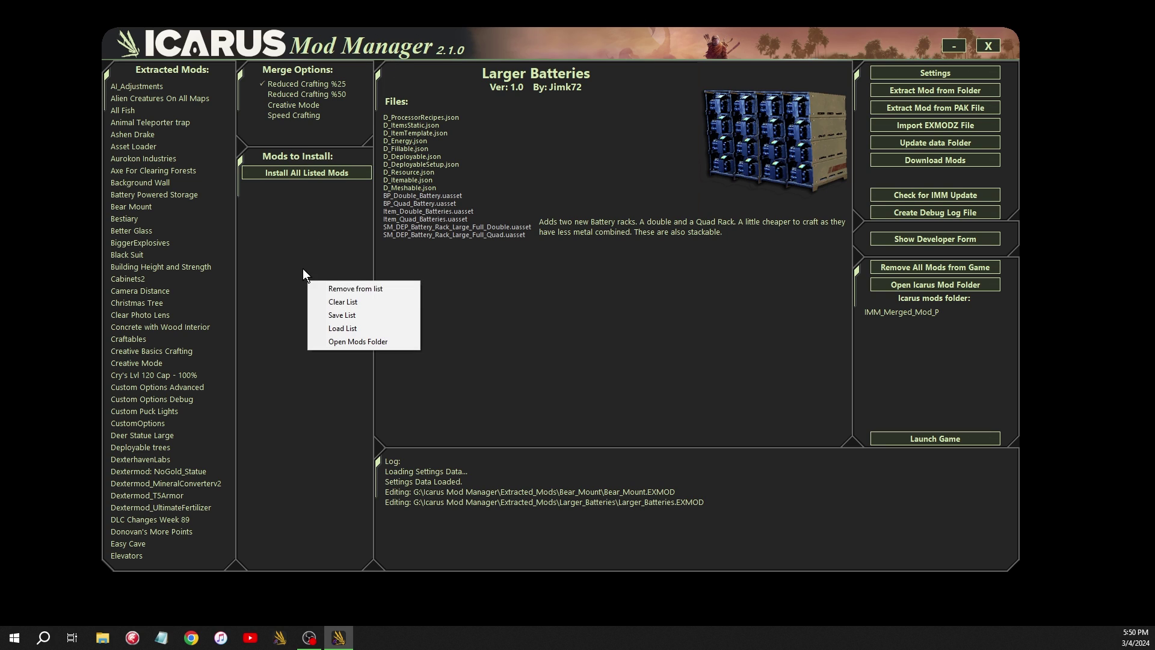
{"action": "left_click", "coordinate": [338, 328]}
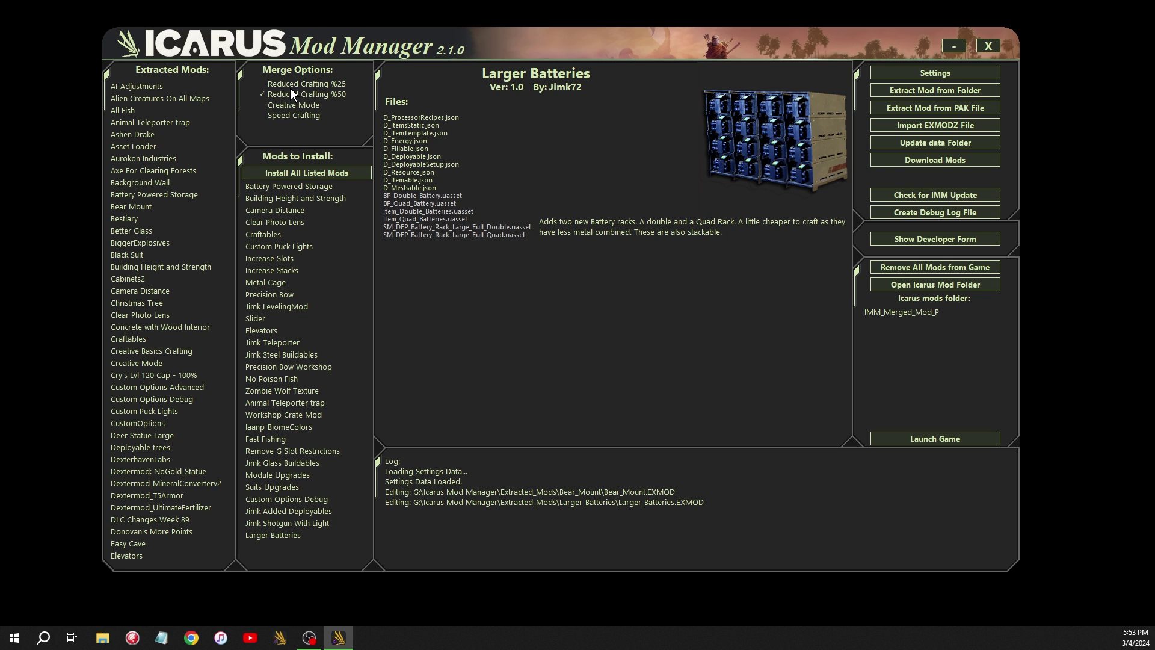
- Toggle the Creative Mode and Reduced Crafting %50 merge options, leaving every merge option unselected
{"action": "left_click", "coordinate": [280, 106]}
{"action": "left_click", "coordinate": [286, 94]}
{"action": "left_click_drag", "start_coordinate": [491, 37], "coordinate": [521, 38]}
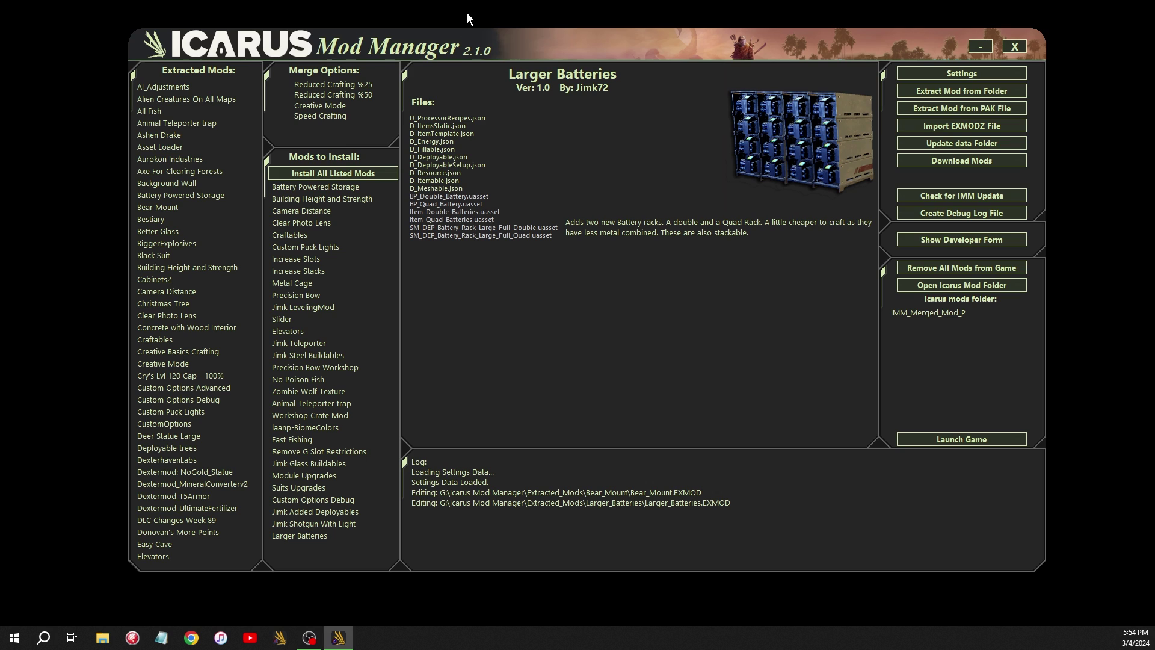
{"action": "mouse_move", "coordinate": [638, 39]}
{"action": "left_mouse_down"}
{"action": "mouse_move", "coordinate": [623, 53]}
{"action": "mouse_move", "coordinate": [625, 38]}
{"action": "left_mouse_up"}
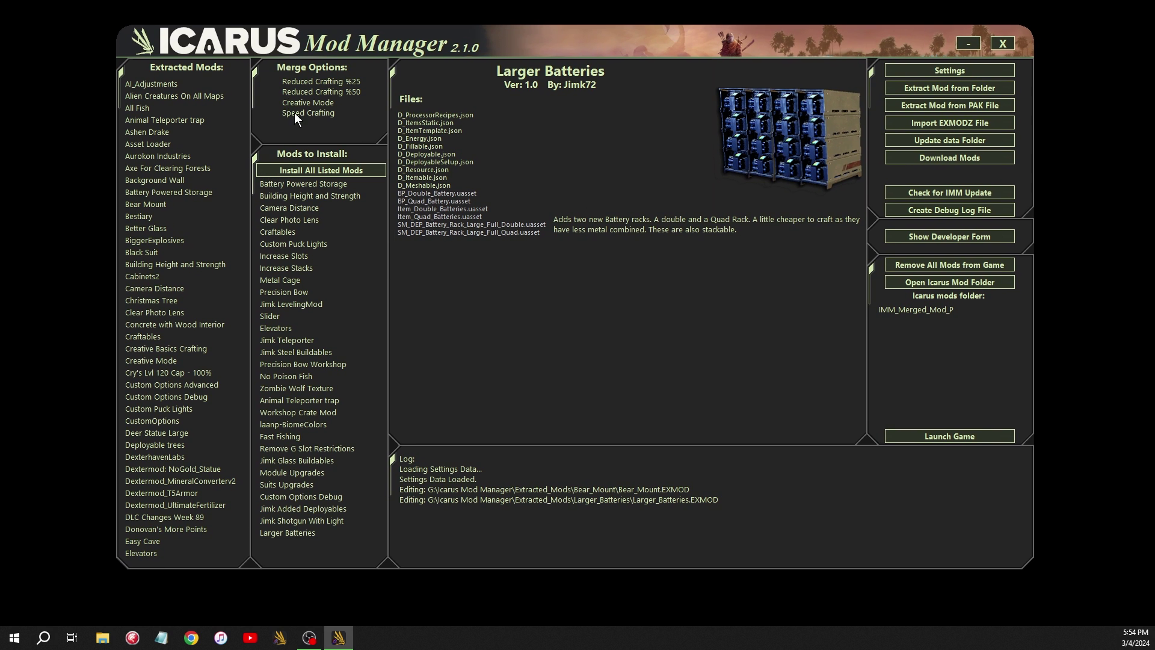
{"action": "mouse_move", "coordinate": [565, 41]}
{"action": "left_mouse_down"}
{"action": "mouse_move", "coordinate": [591, 39]}
{"action": "mouse_move", "coordinate": [581, 46]}
{"action": "left_mouse_up"}
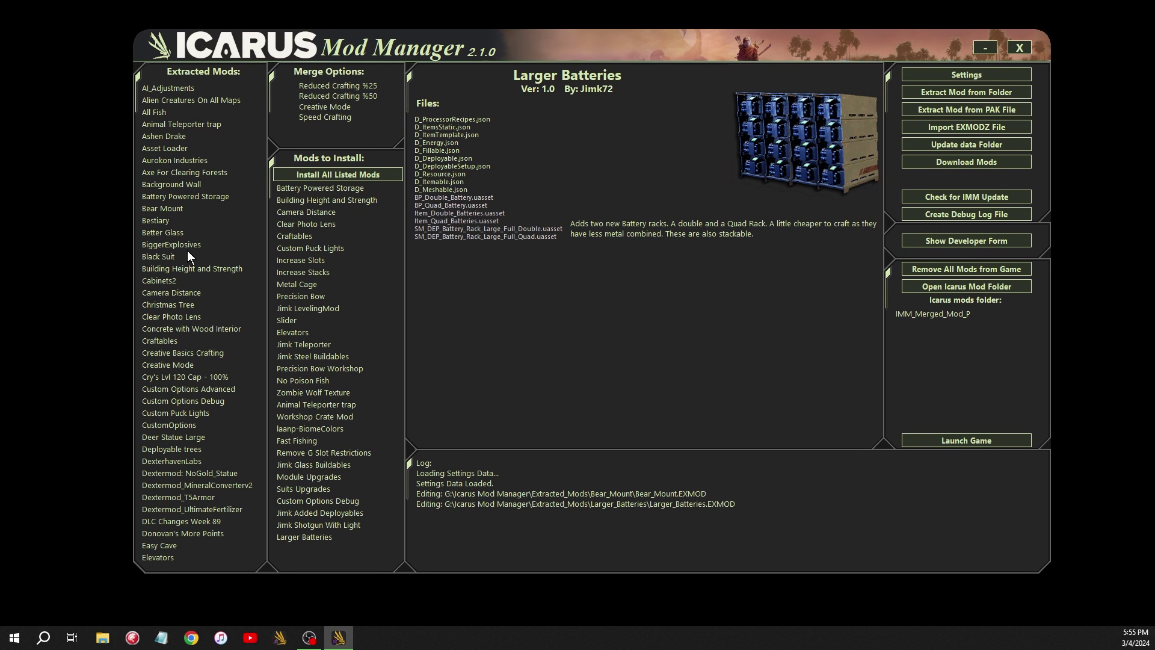
- Open the Larger Batteries mod from the extracted mods for editing
{"action": "scroll", "coordinate": [191, 250], "scroll_direction": "down", "scroll_amount": 20}
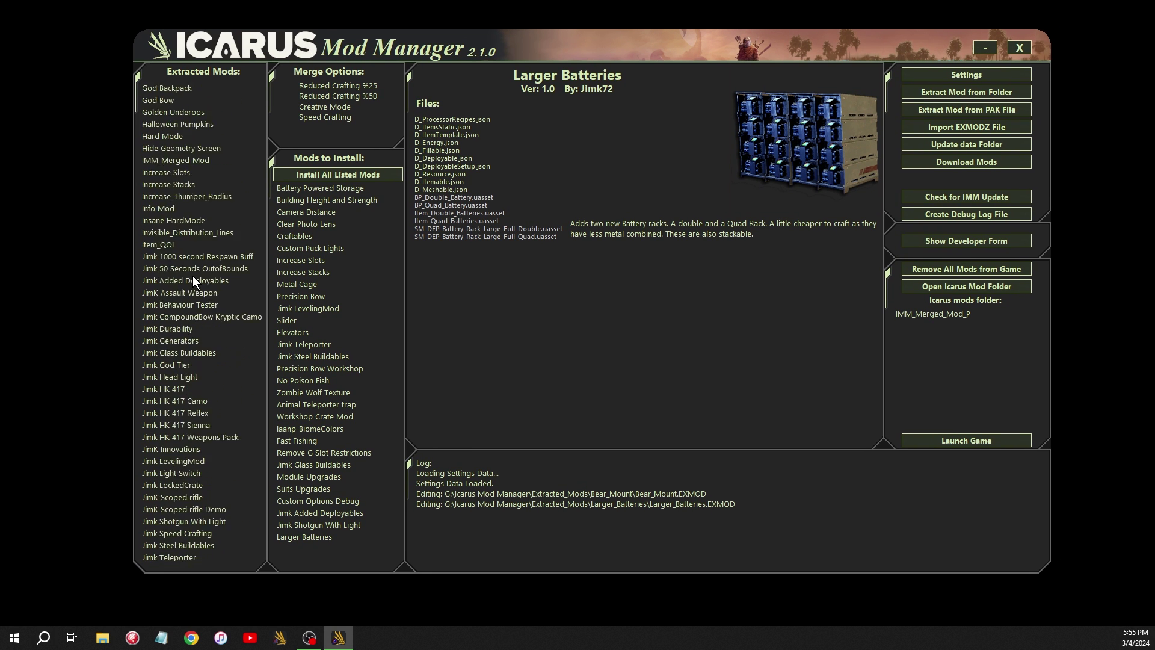
{"action": "scroll", "coordinate": [193, 280], "scroll_direction": "down", "scroll_amount": 20}
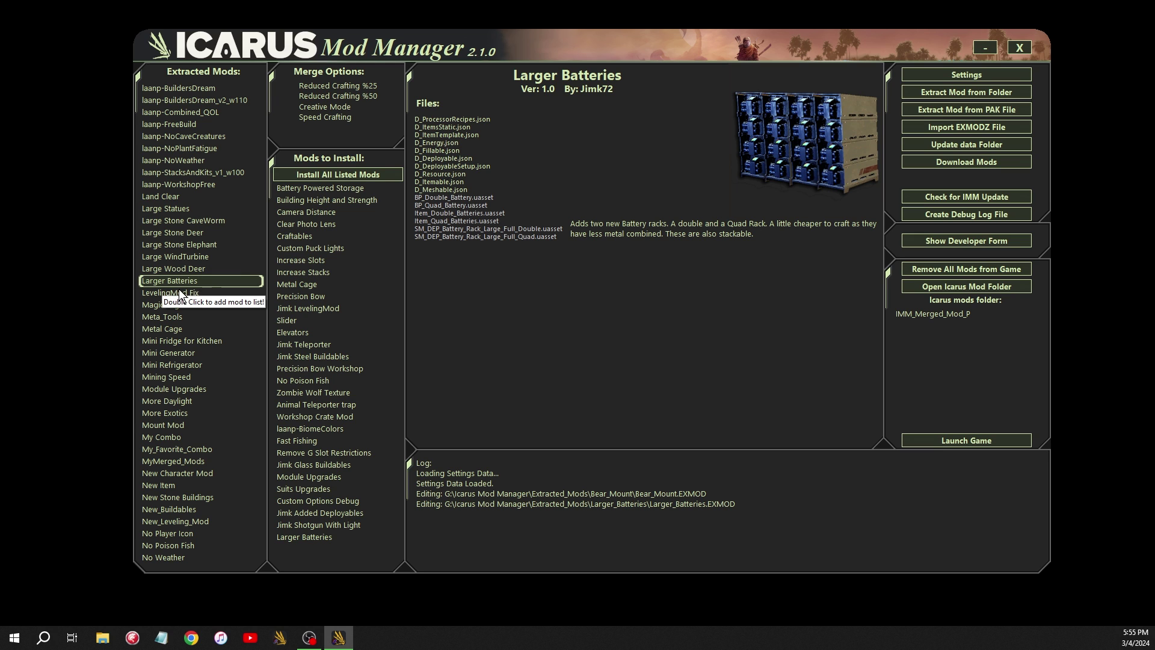
{"action": "right_click", "coordinate": [170, 280]}
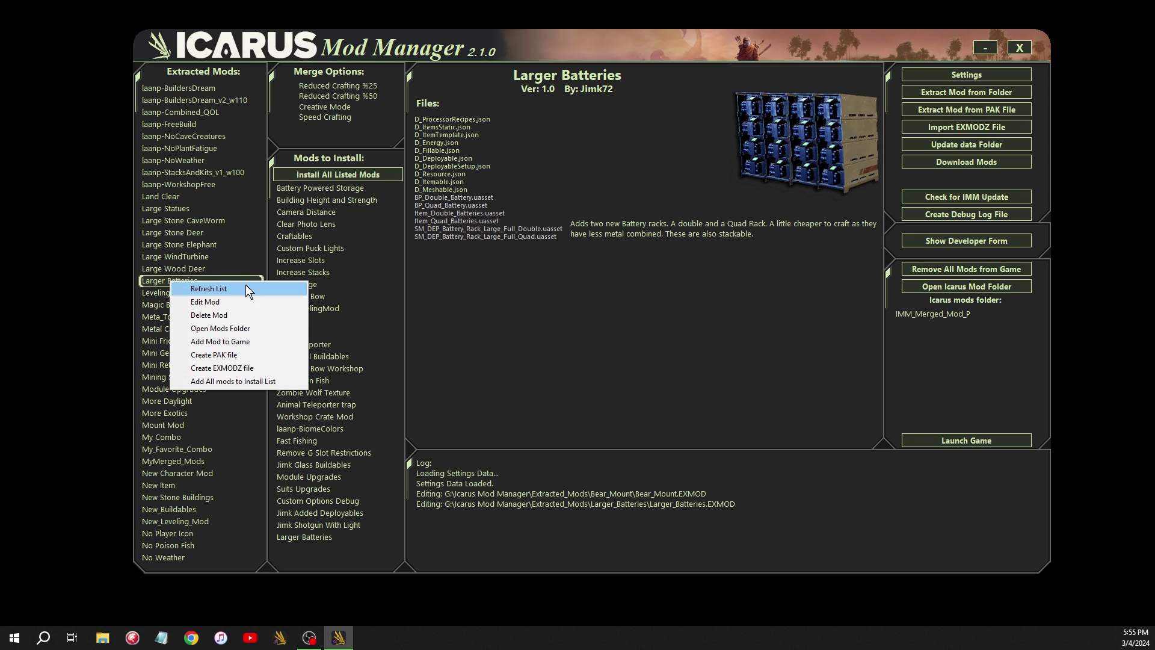
{"action": "left_click", "coordinate": [212, 302]}
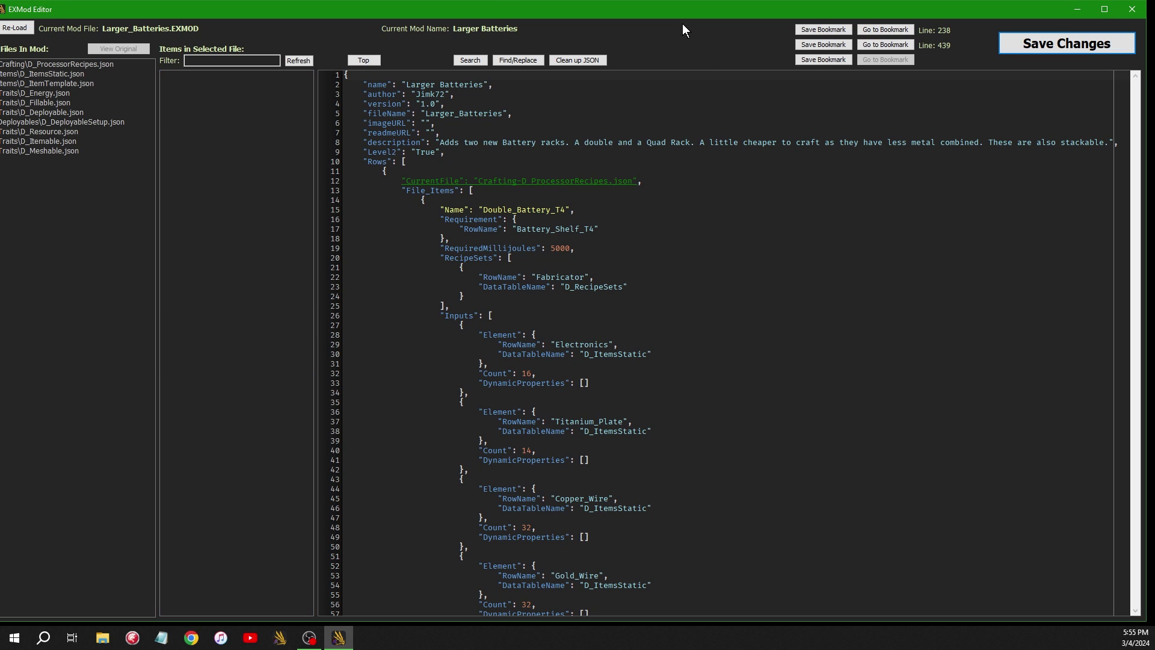
{"action": "left_click_drag", "start_coordinate": [680, 14], "coordinate": [689, 11]}
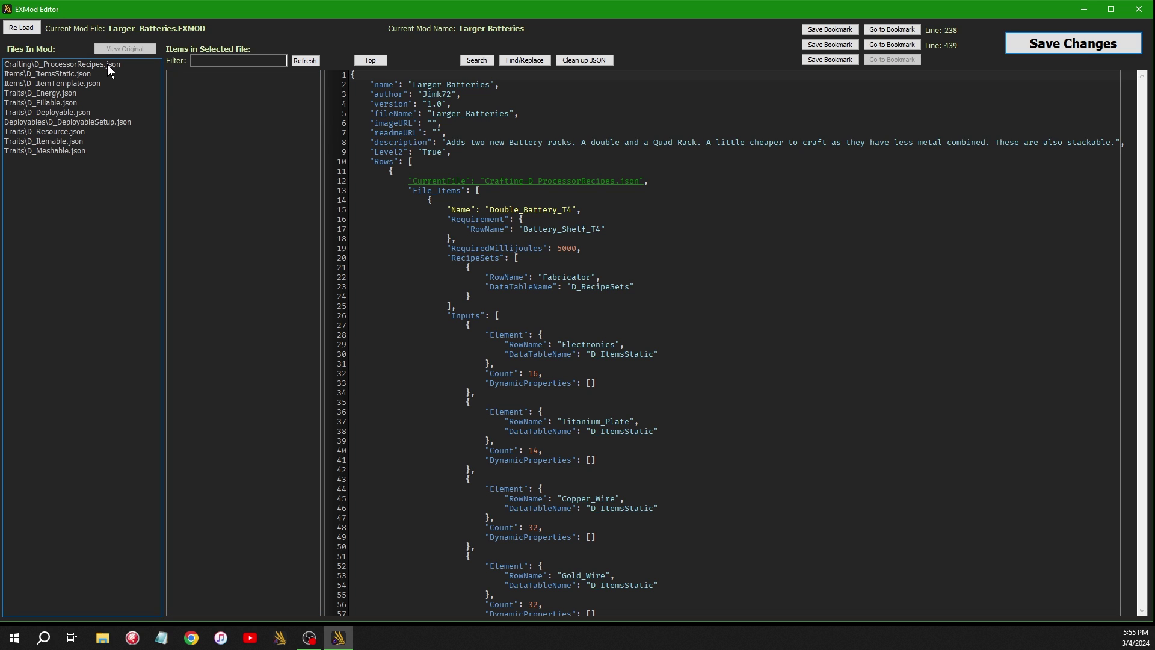
- Examine the Larger Batteries mod's JSON sections from Items\D_ItemTemplate.json through Traits\D_Meshable.json
{"action": "left_click", "coordinate": [53, 85]}
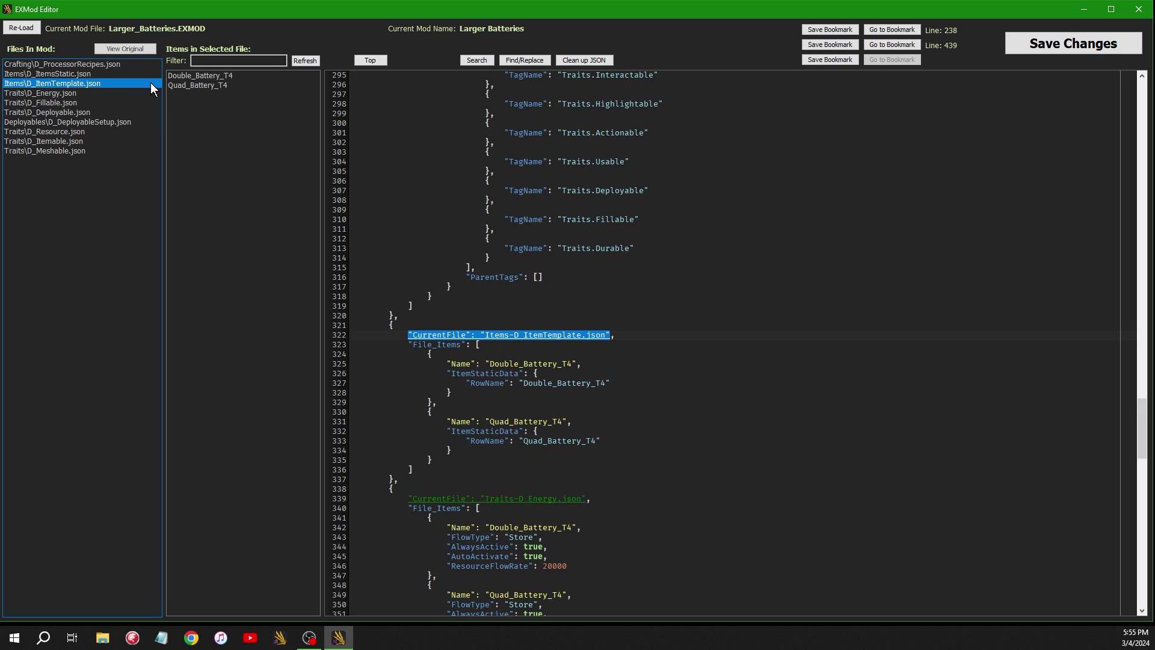
{"action": "left_click", "coordinate": [52, 94]}
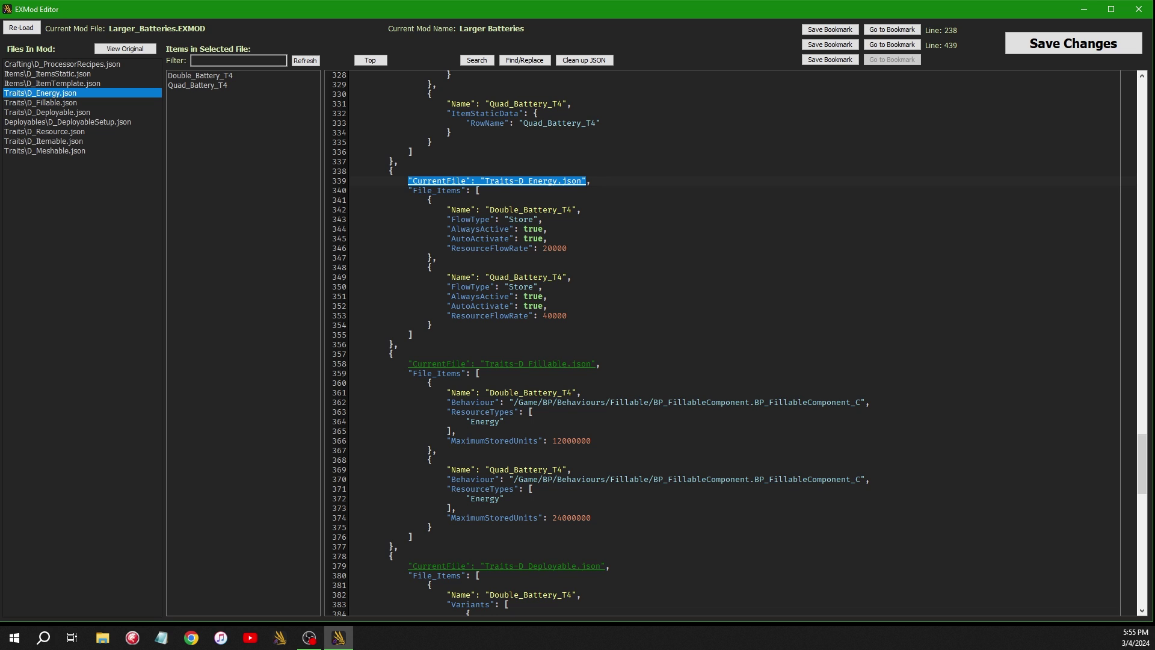
{"action": "left_click", "coordinate": [44, 103]}
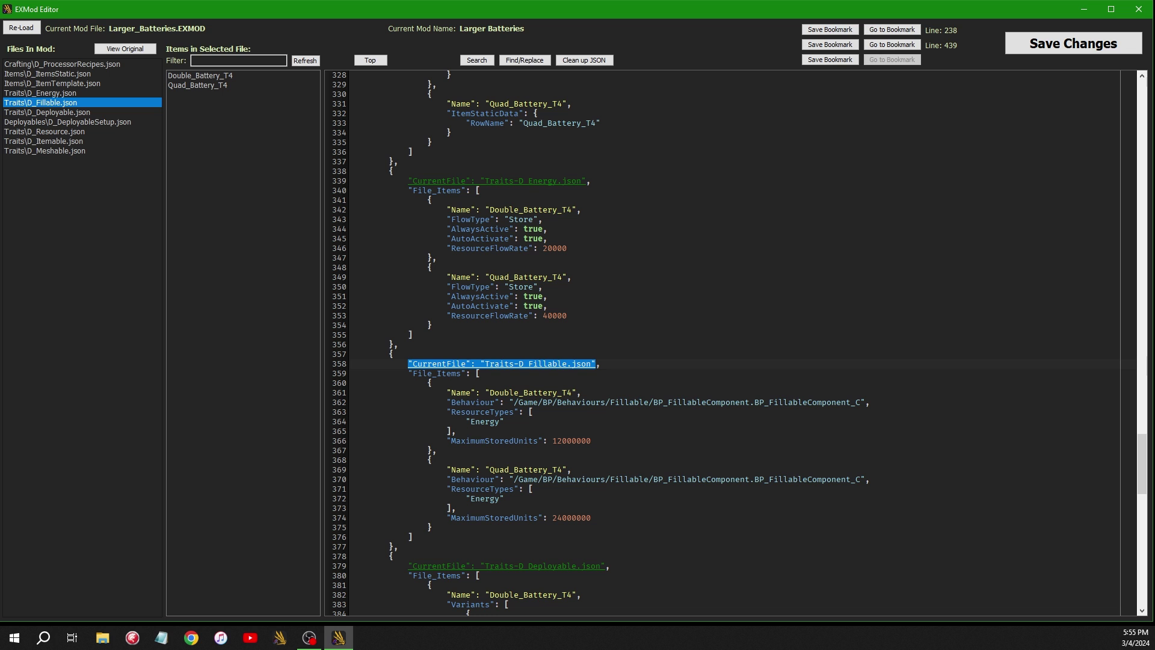
{"action": "left_click", "coordinate": [56, 113]}
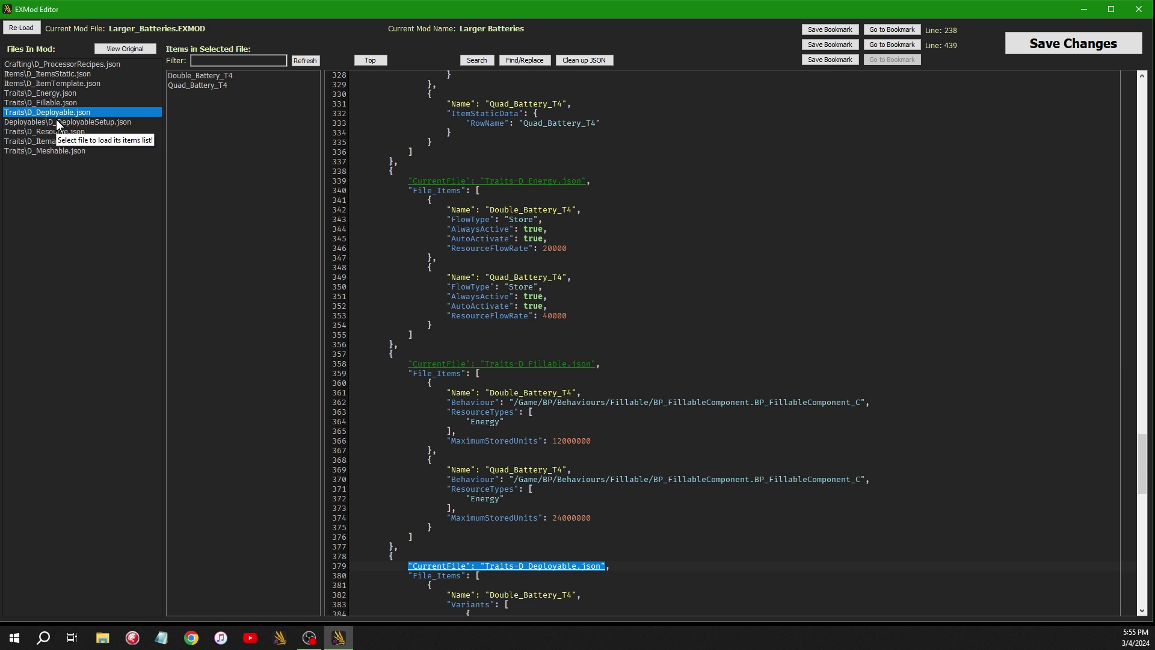
{"action": "left_click", "coordinate": [56, 119]}
{"action": "left_click", "coordinate": [49, 132]}
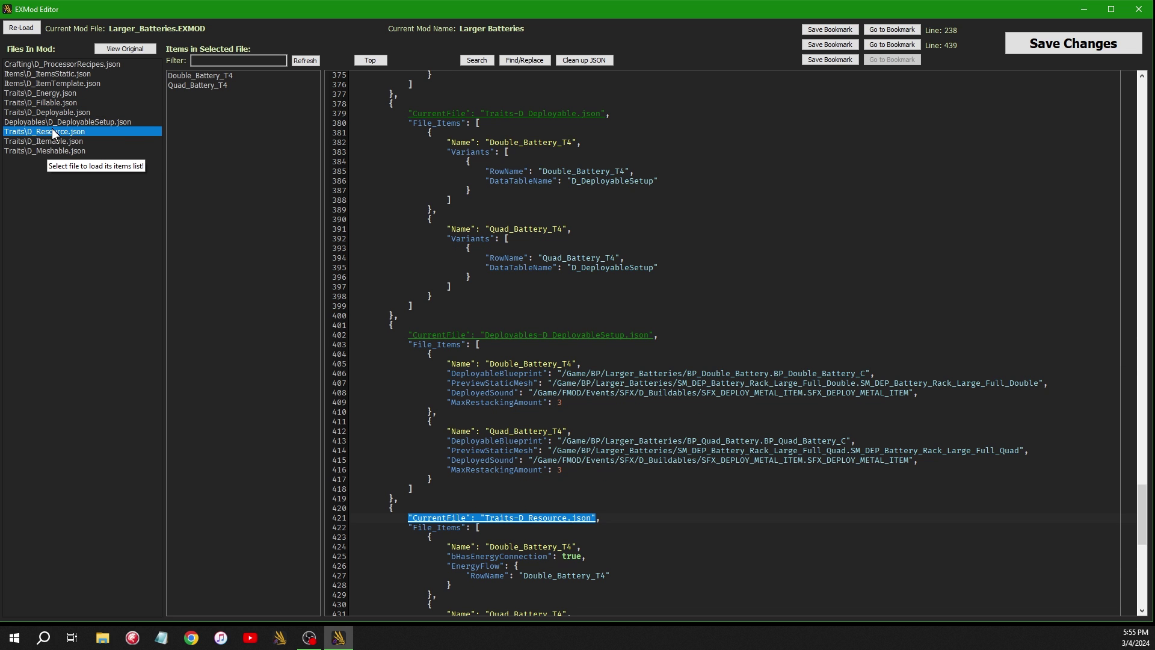
{"action": "left_click", "coordinate": [49, 150]}
{"action": "left_click", "coordinate": [49, 141]}
{"action": "left_click", "coordinate": [48, 132]}
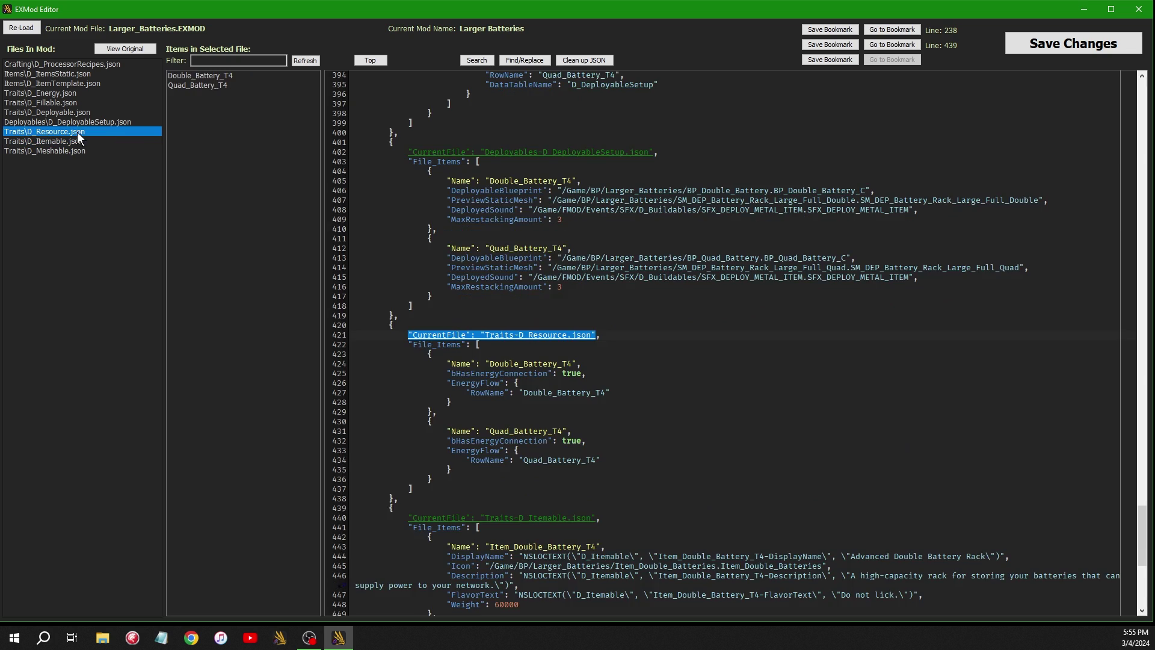
- Review the mod's D_Resource.json section alongside the neighbouring D_DeployableSetup.json section
{"action": "scroll", "coordinate": [722, 343], "scroll_direction": "down", "scroll_amount": 8}
{"action": "scroll", "coordinate": [722, 343], "scroll_direction": "up", "scroll_amount": 10}
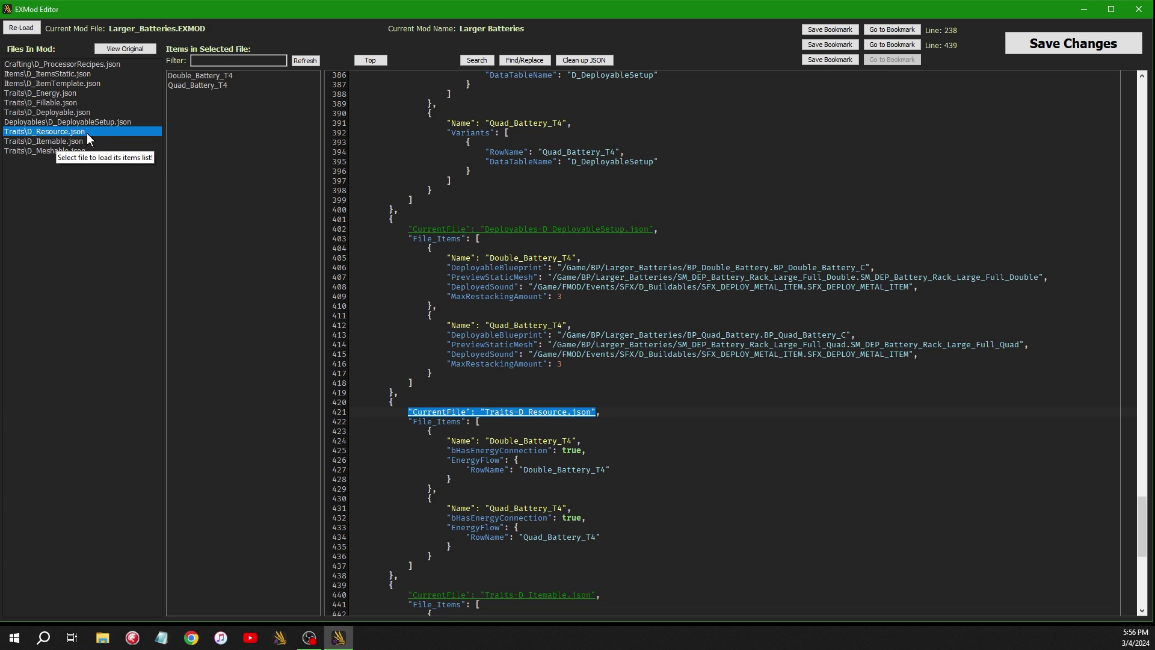
{"action": "scroll", "coordinate": [111, 158], "scroll_direction": "down", "scroll_amount": 3}
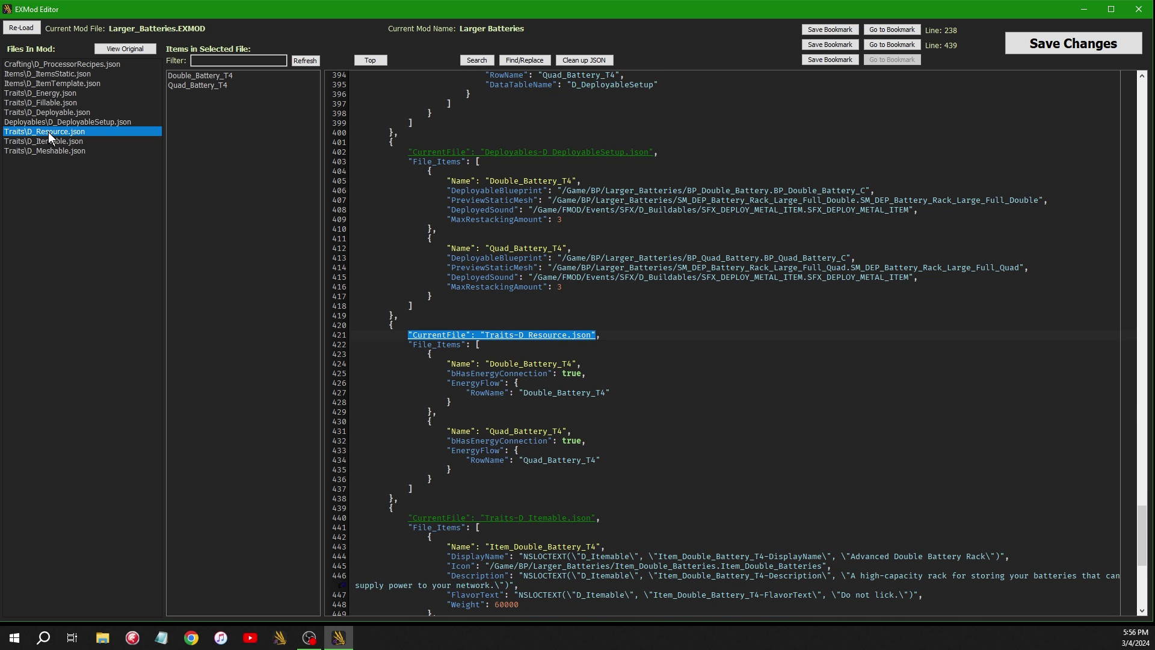
{"action": "key", "text": "Up"}
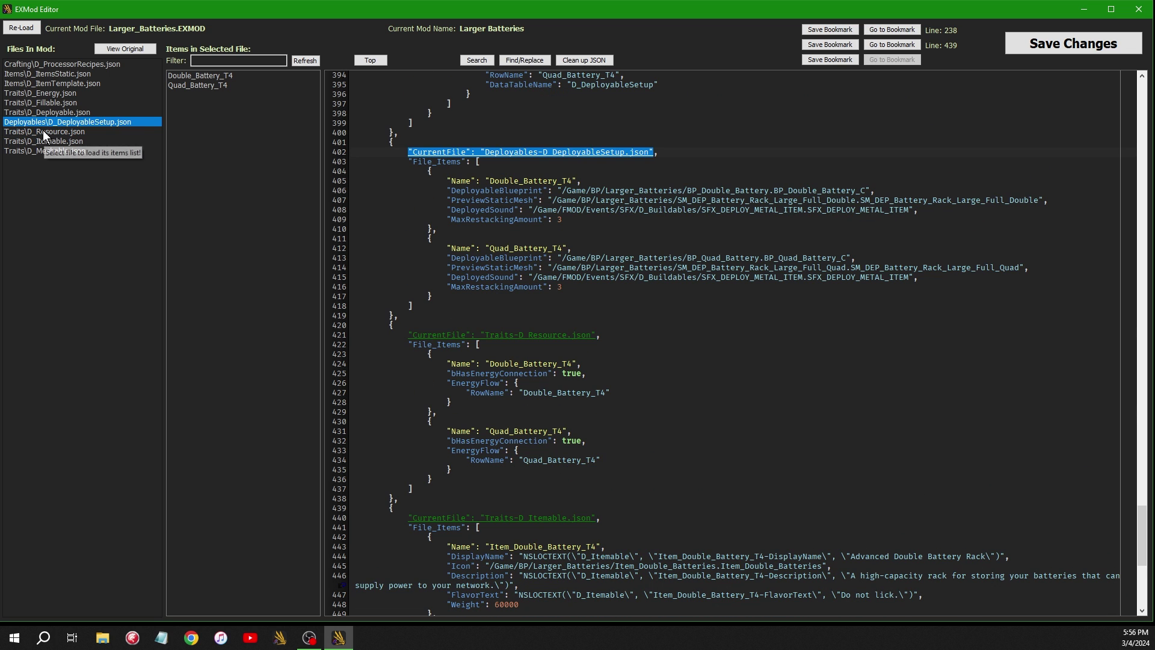
{"action": "left_click", "coordinate": [42, 130]}
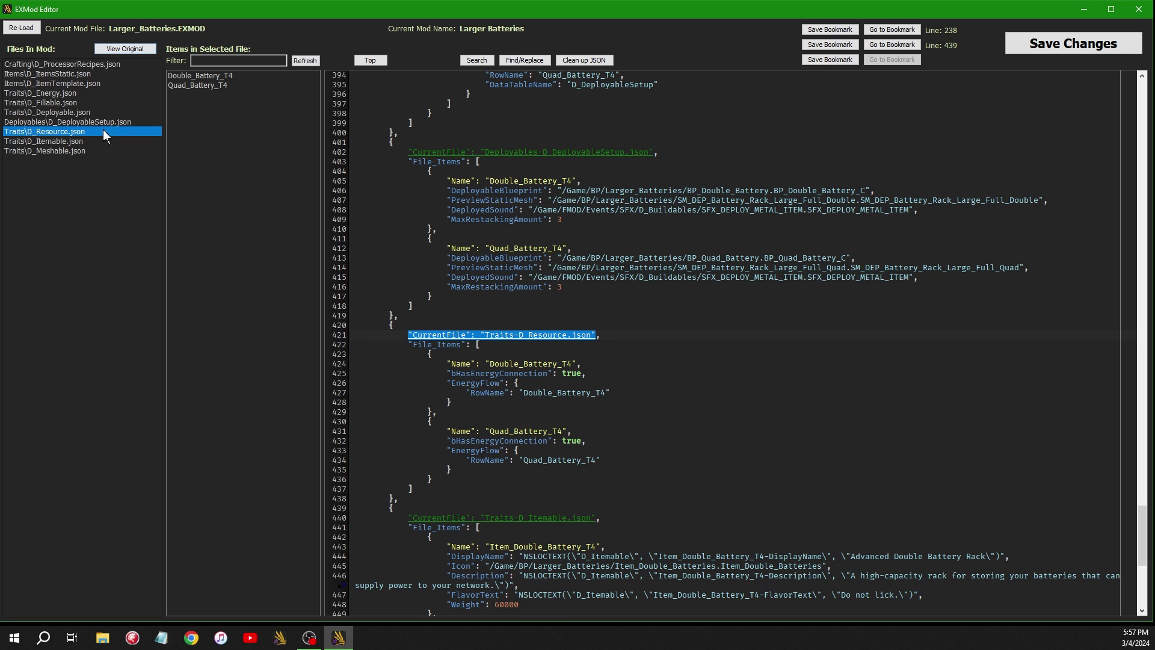
- Open the original game data for the mod's Traits\D_Resource.json and clear the original file filter
{"action": "left_click", "coordinate": [57, 140]}
{"action": "left_click", "coordinate": [55, 133]}
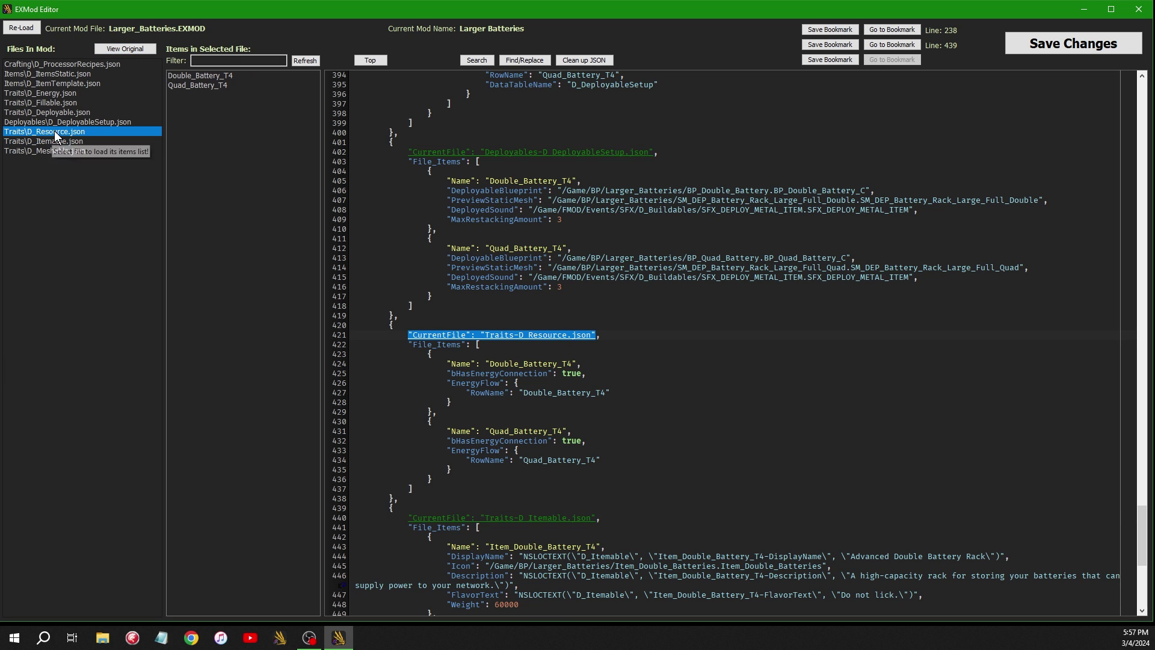
{"action": "left_click", "coordinate": [116, 49]}
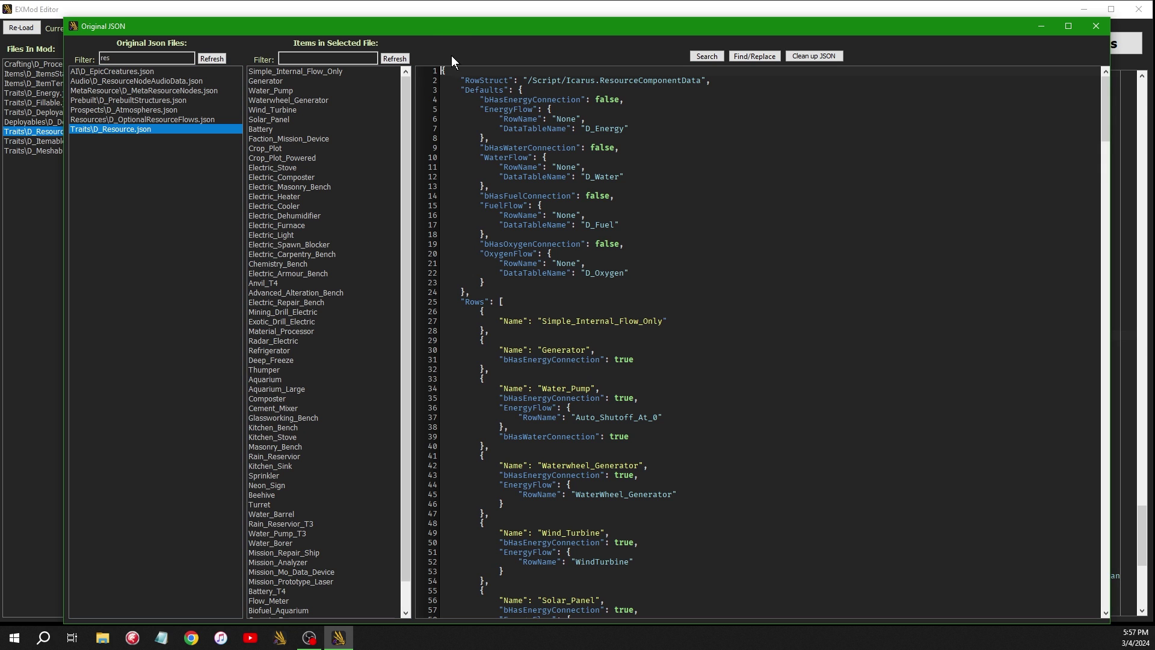
{"action": "left_click_drag", "start_coordinate": [455, 29], "coordinate": [480, 20]}
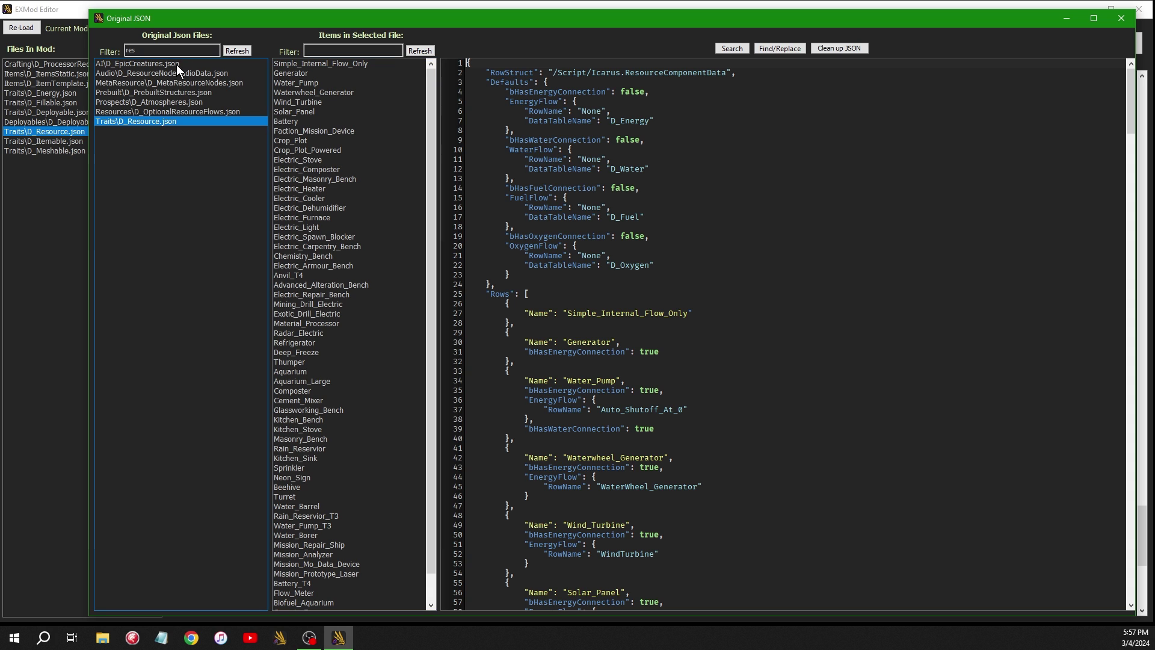
{"action": "left_click_drag", "start_coordinate": [169, 50], "coordinate": [100, 48]}
{"action": "key", "text": "BackSpace"}
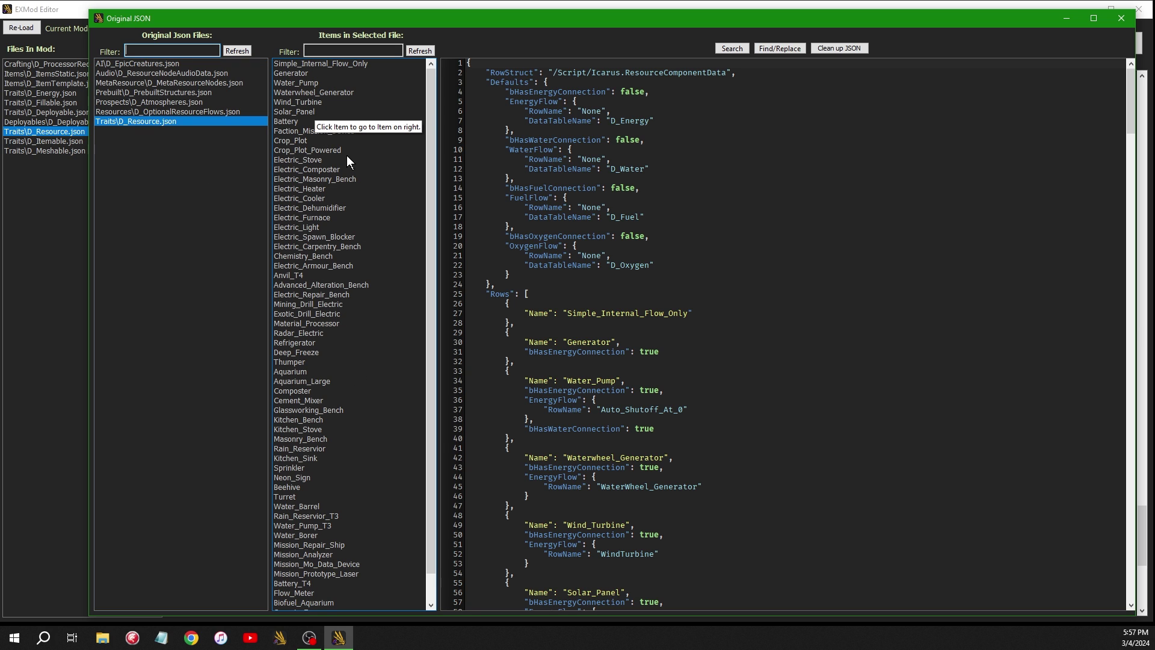
- Examine the Generator and Wind_Turbine entries in the original D_Resource.json
{"action": "left_click", "coordinate": [297, 73]}
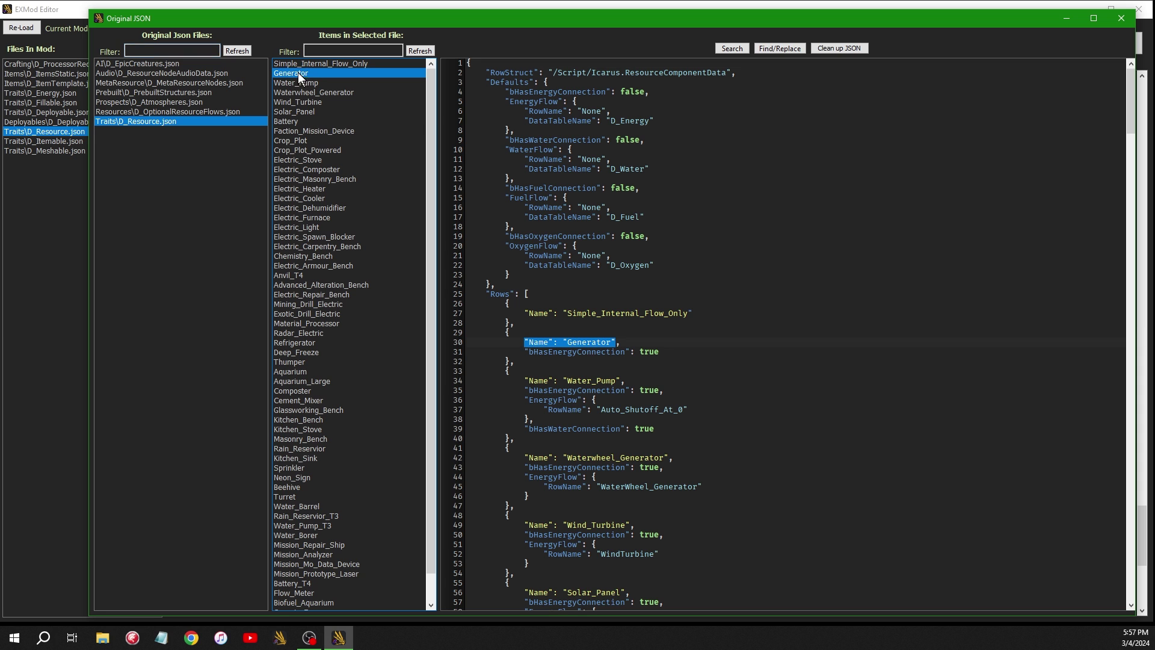
{"action": "left_click", "coordinate": [295, 102]}
{"action": "scroll", "coordinate": [782, 337], "scroll_direction": "down", "scroll_amount": 20}
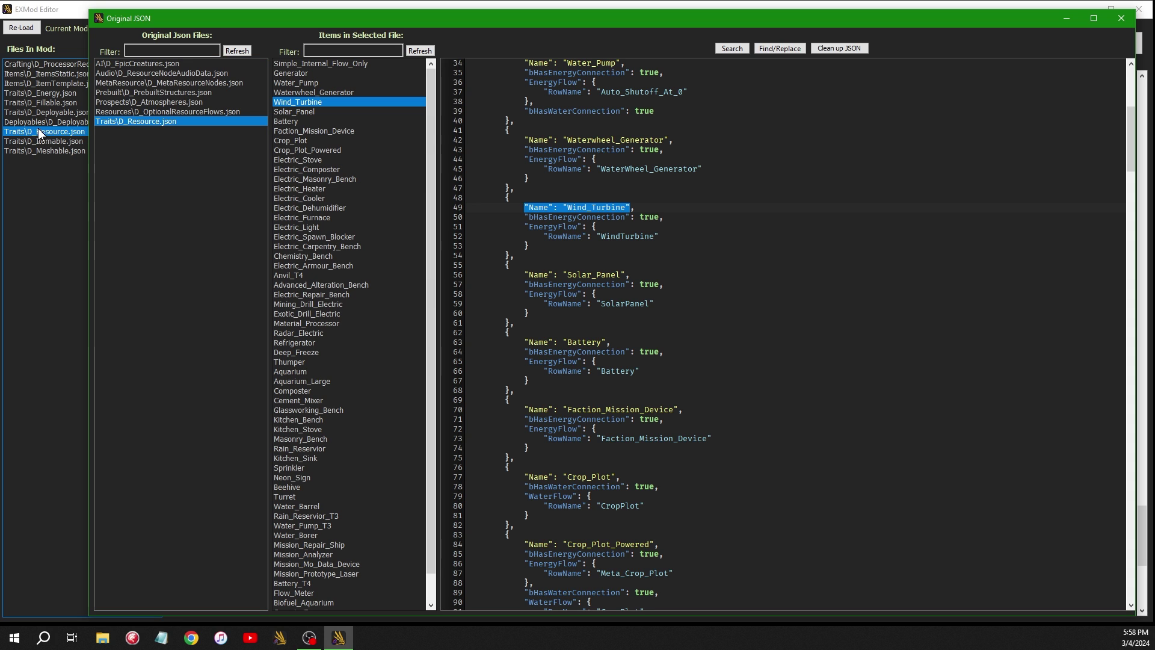
- Copy the original Traits\D_Resource.json file entry to the clipboard and close the original JSON window
{"action": "left_click", "coordinate": [137, 121]}
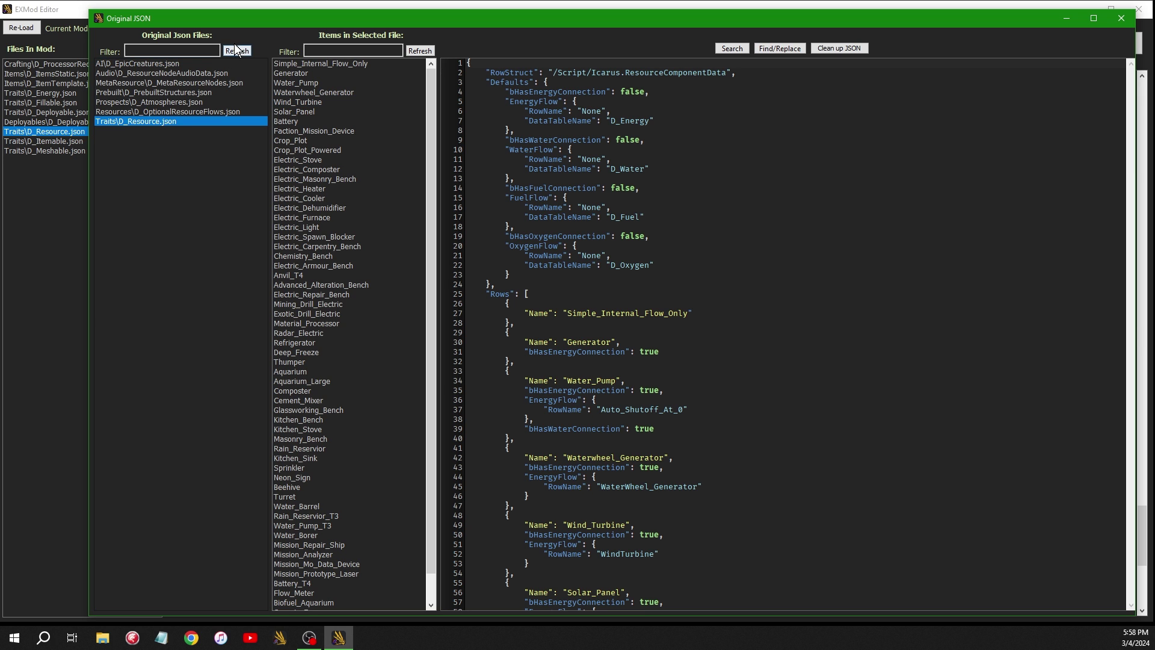
{"action": "right_click", "coordinate": [145, 120]}
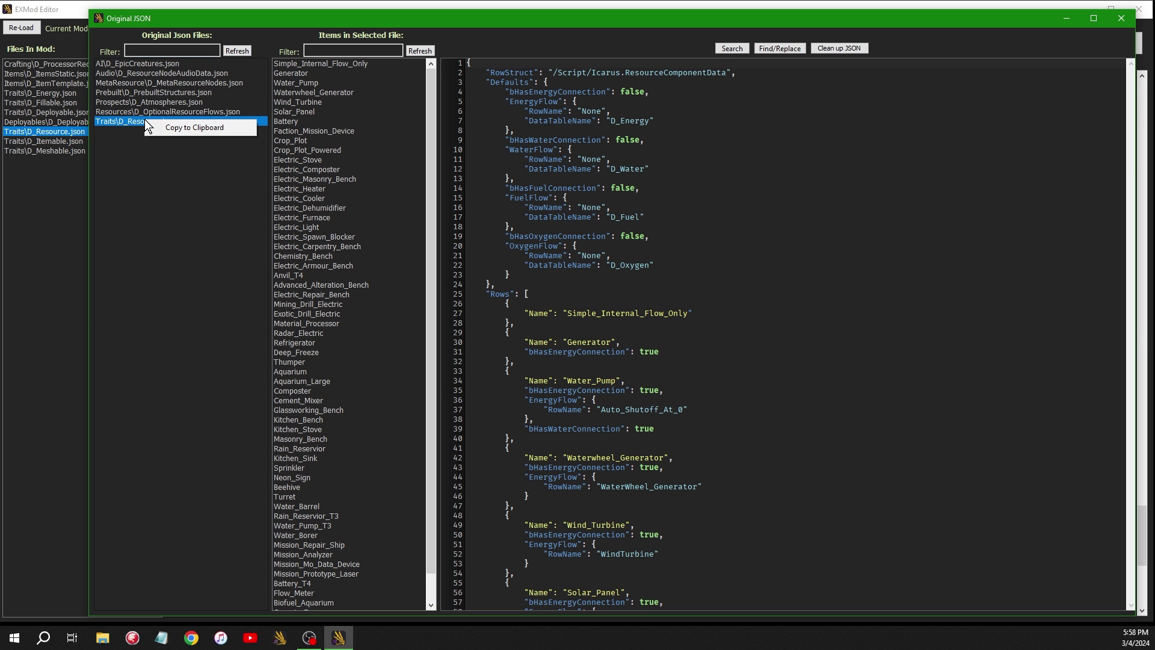
{"action": "left_click", "coordinate": [189, 128]}
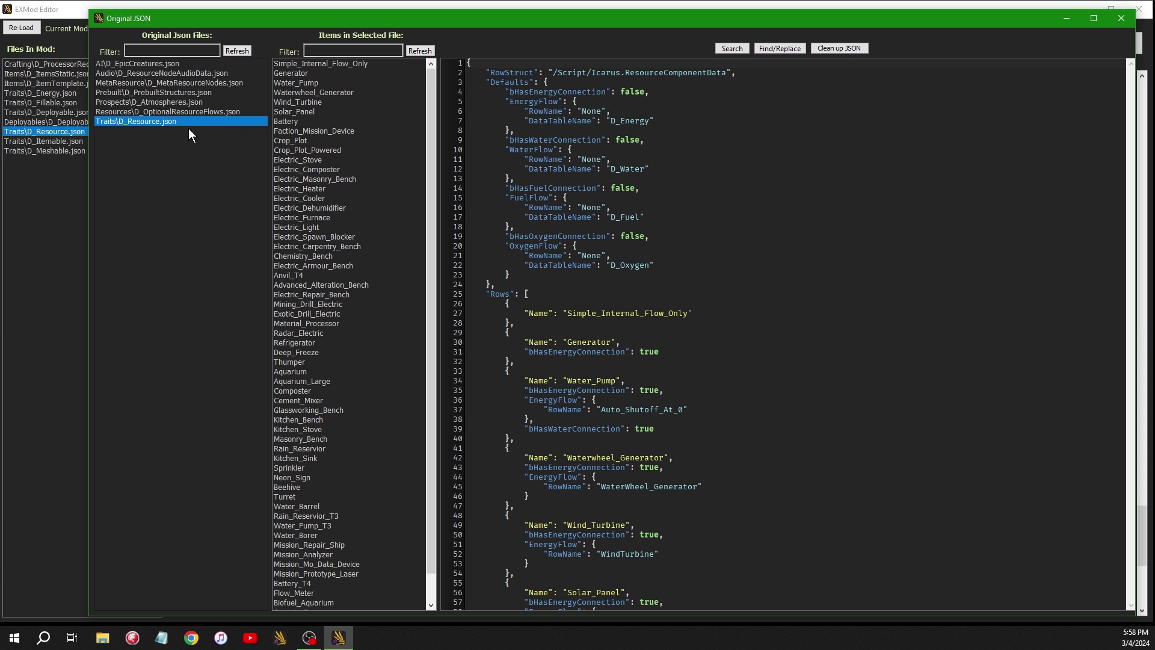
{"action": "left_click", "coordinate": [1113, 24]}
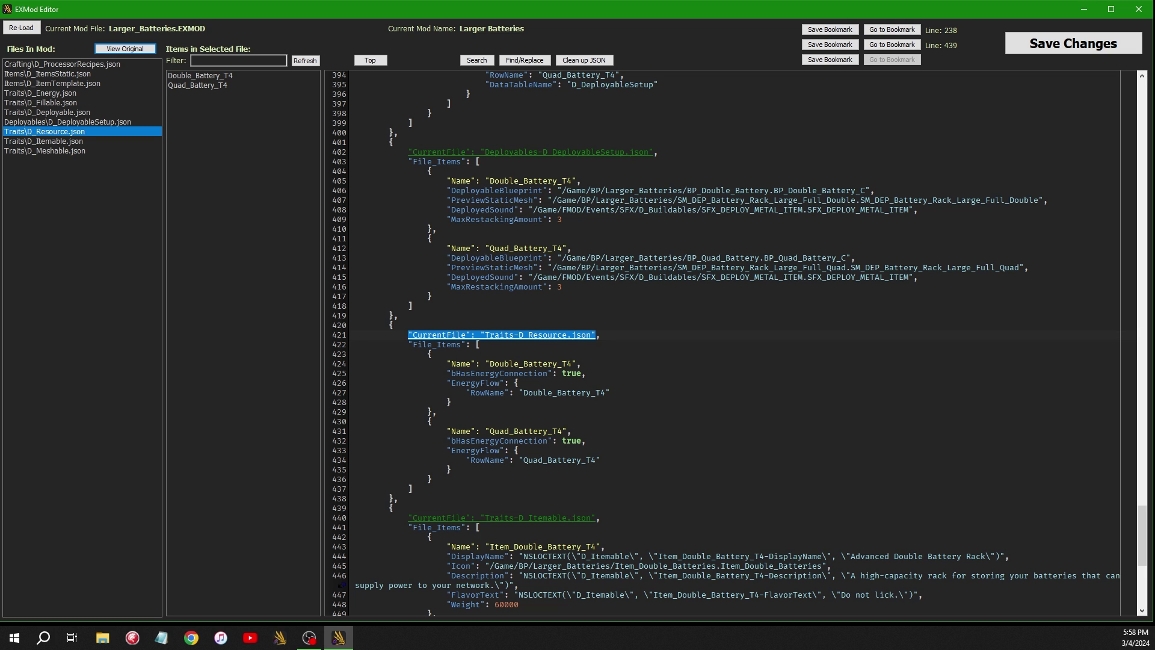
- Insert an empty Traits-D_Resource.json file block with an empty File_Items array above the existing Traits-D_Resource.json section
{"action": "left_click", "coordinate": [390, 325]}
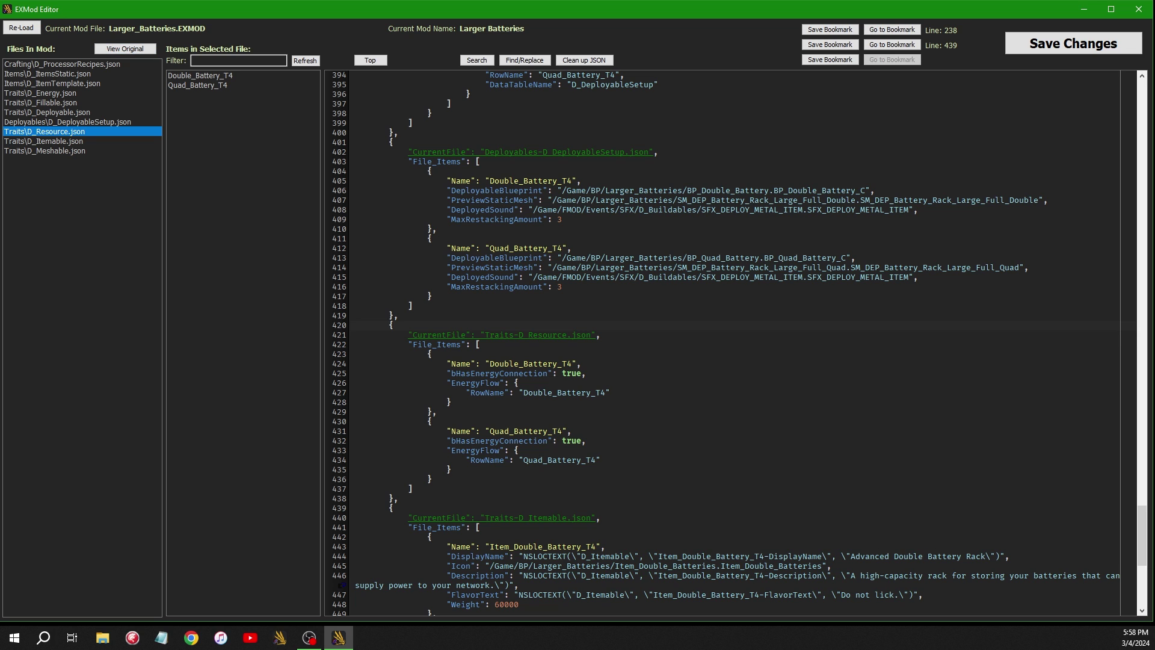
{"action": "key", "text": "Return"}
{"action": "key", "text": "Return"}
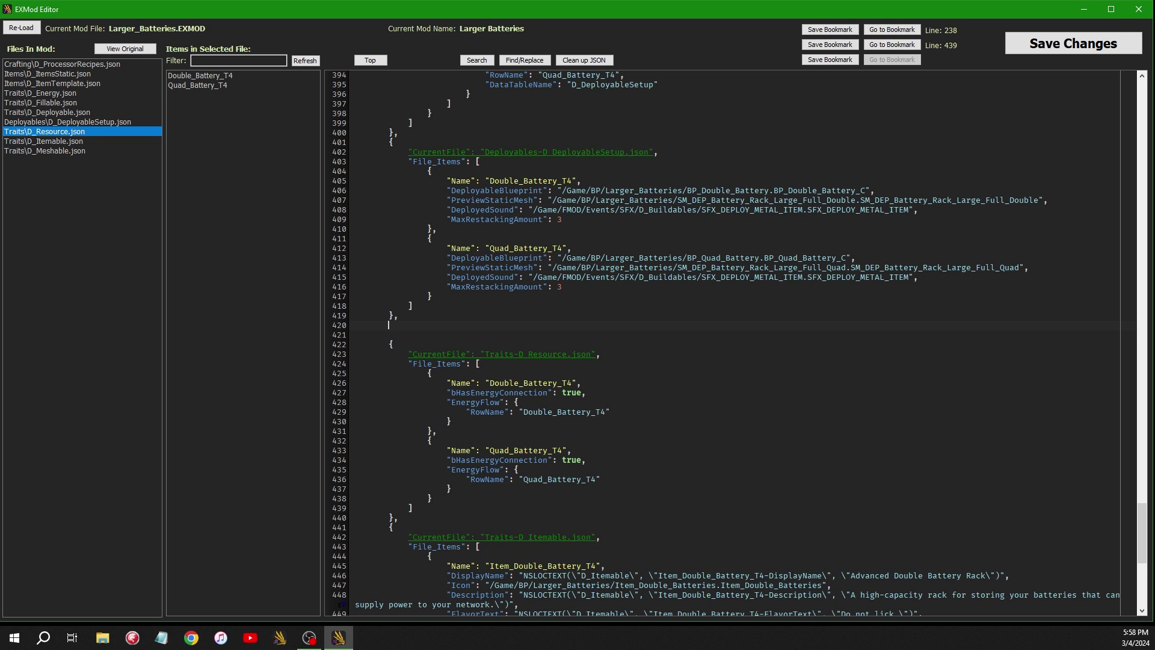
{"action": "type", "text": "{\"CurrentFile\":\"Traits-D_Resource.json\",\"File_Items\":[]},"}
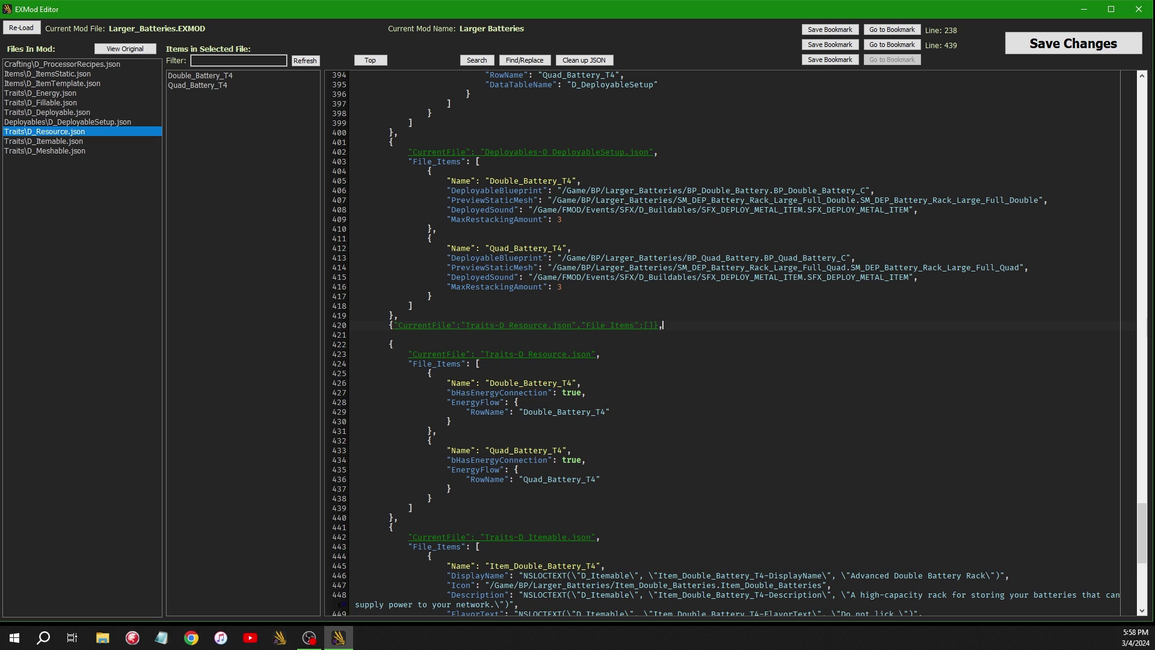
- Delete the empty Traits-D_Resource.json block inserted above the existing Traits-D_Resource.json section
{"action": "left_click_drag", "start_coordinate": [663, 325], "coordinate": [389, 325]}
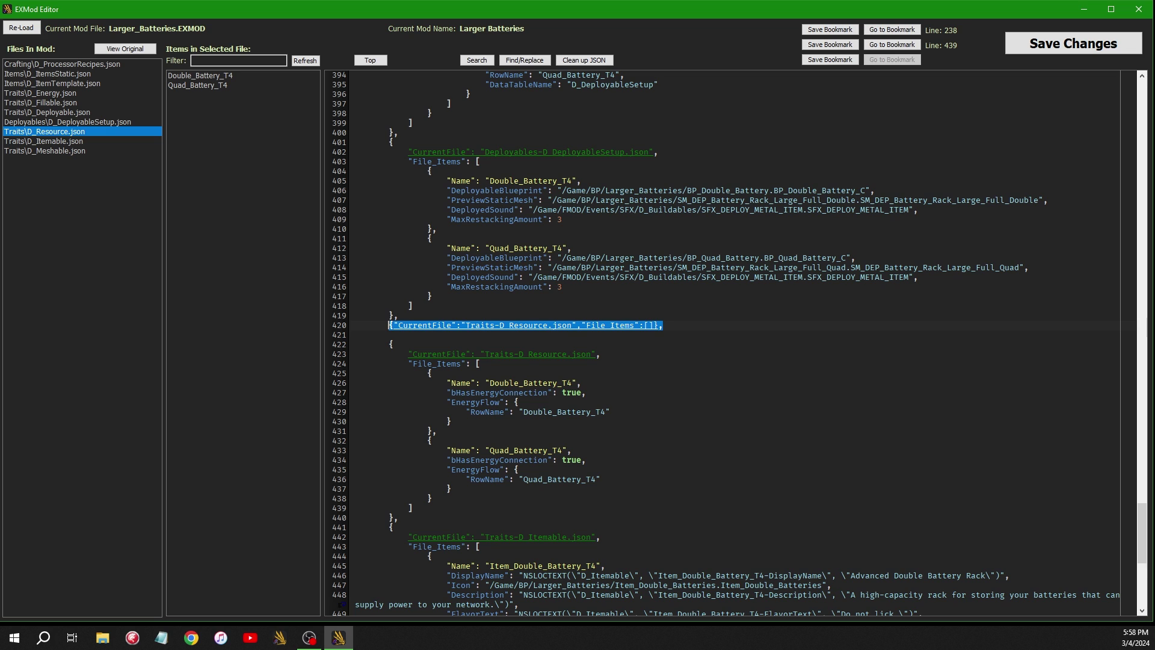
{"action": "key", "text": "BackSpace"}
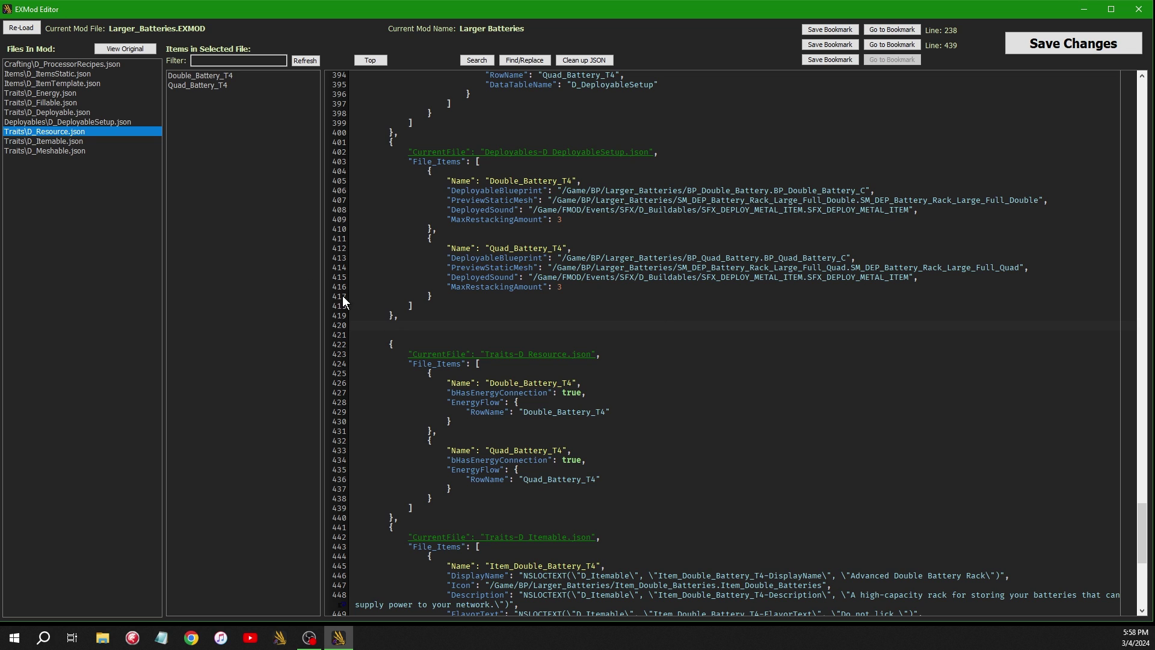
- Open the original game data, list all original JSON files and open Traits\D_Processing.json
{"action": "left_click", "coordinate": [120, 49]}
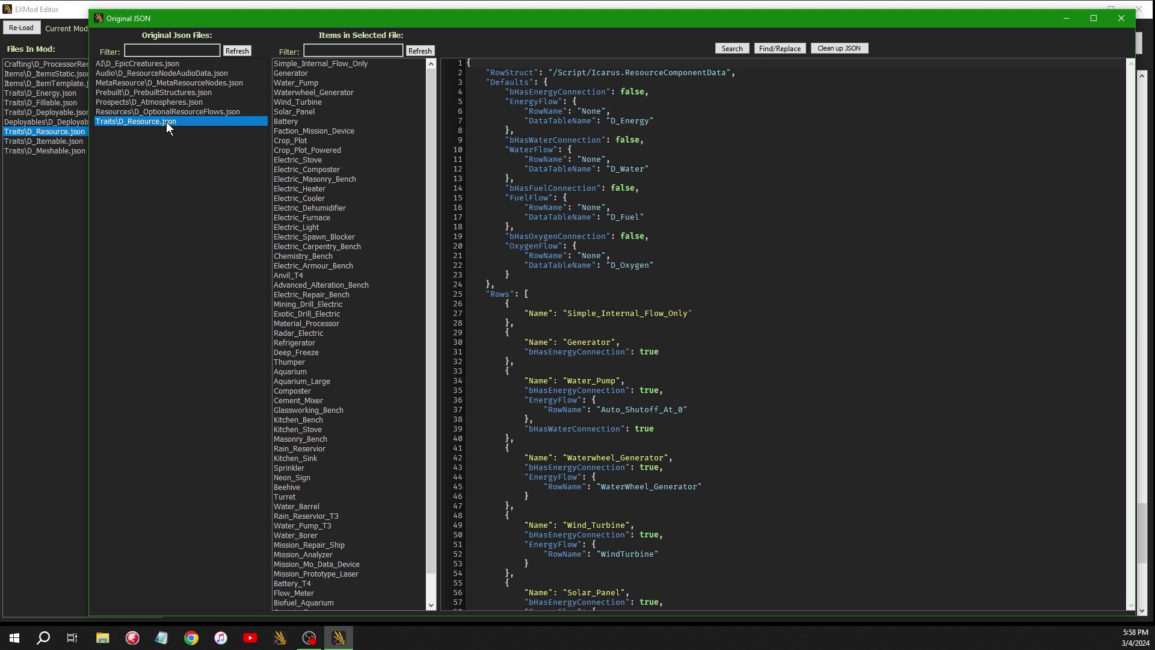
{"action": "left_click", "coordinate": [237, 51]}
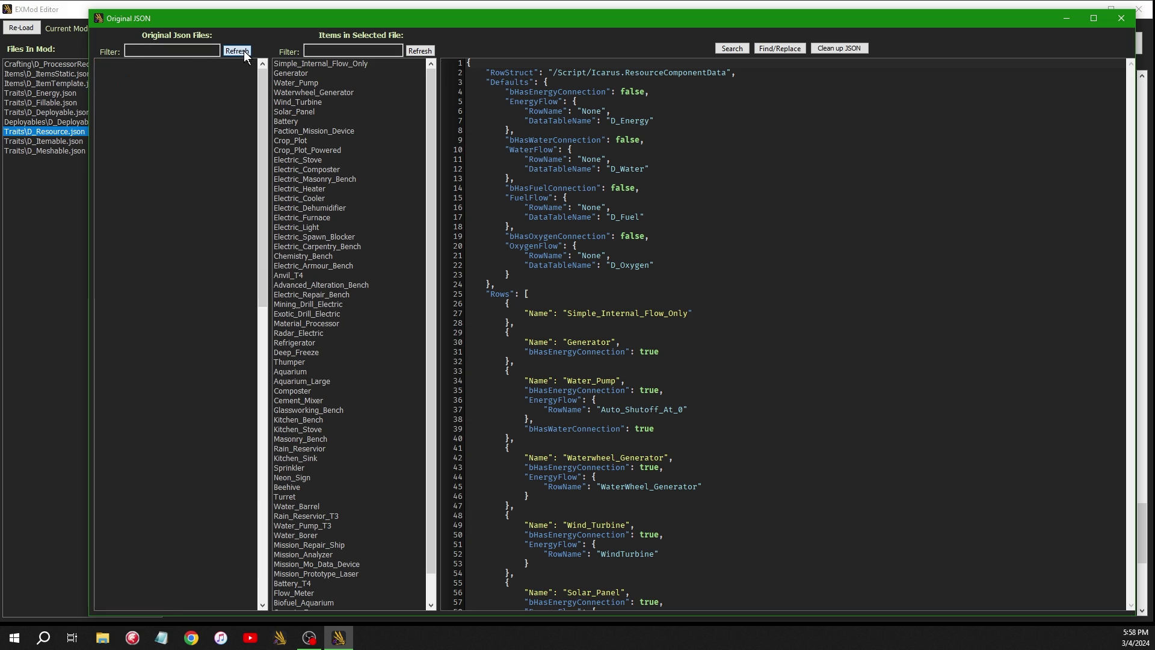
{"action": "scroll", "coordinate": [175, 299], "scroll_direction": "down", "scroll_amount": 15}
{"action": "scroll", "coordinate": [176, 303], "scroll_direction": "down", "scroll_amount": 20}
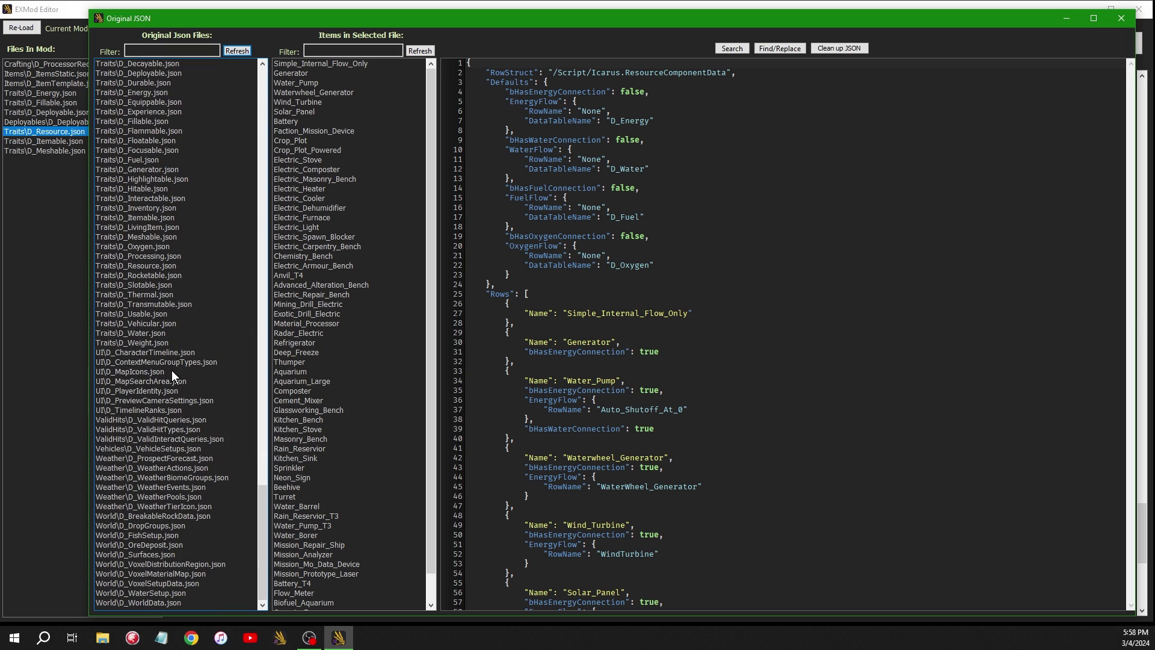
{"action": "scroll", "coordinate": [171, 371], "scroll_direction": "up", "scroll_amount": 20}
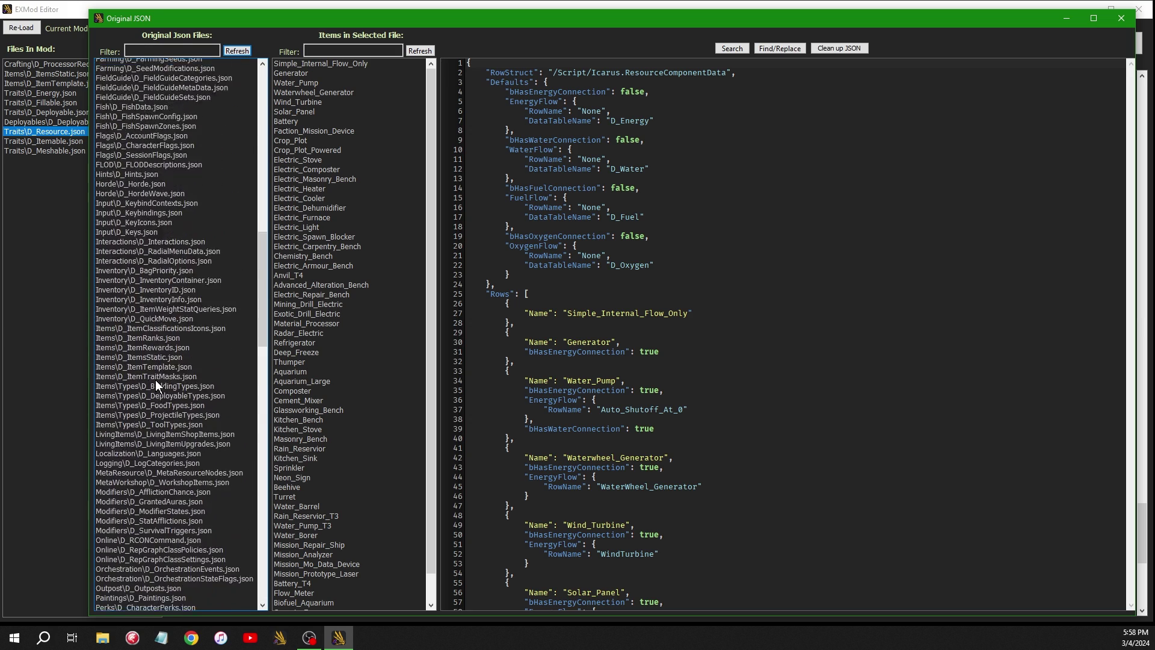
{"action": "scroll", "coordinate": [157, 378], "scroll_direction": "up", "scroll_amount": 20}
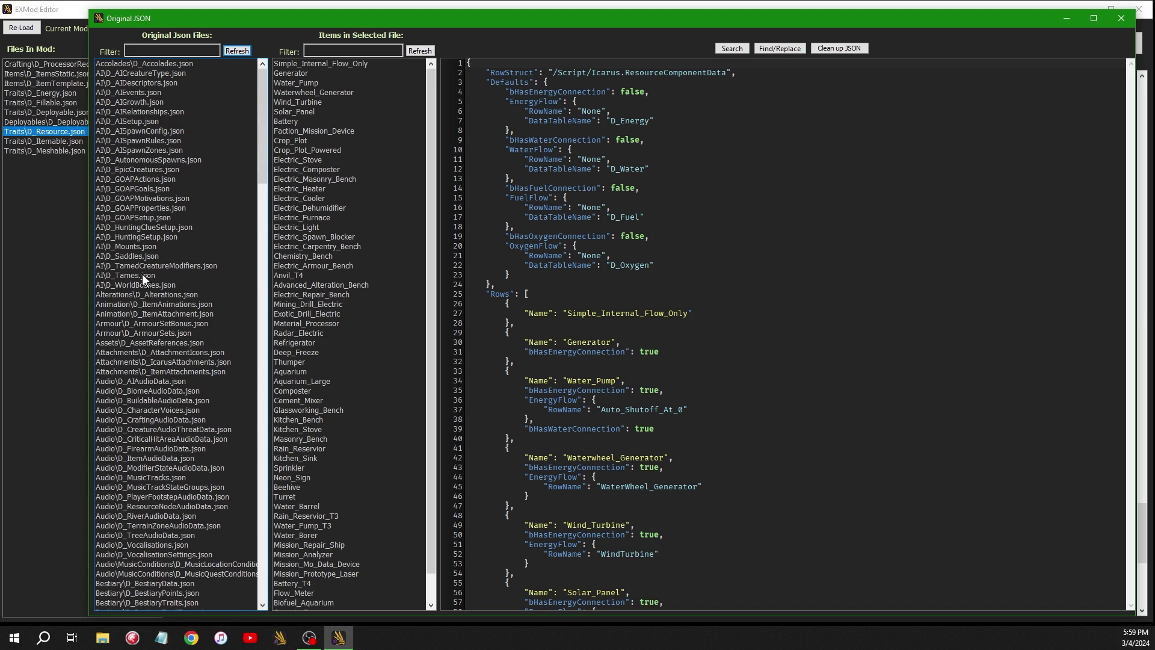
{"action": "scroll", "coordinate": [148, 134], "scroll_direction": "down", "scroll_amount": 20}
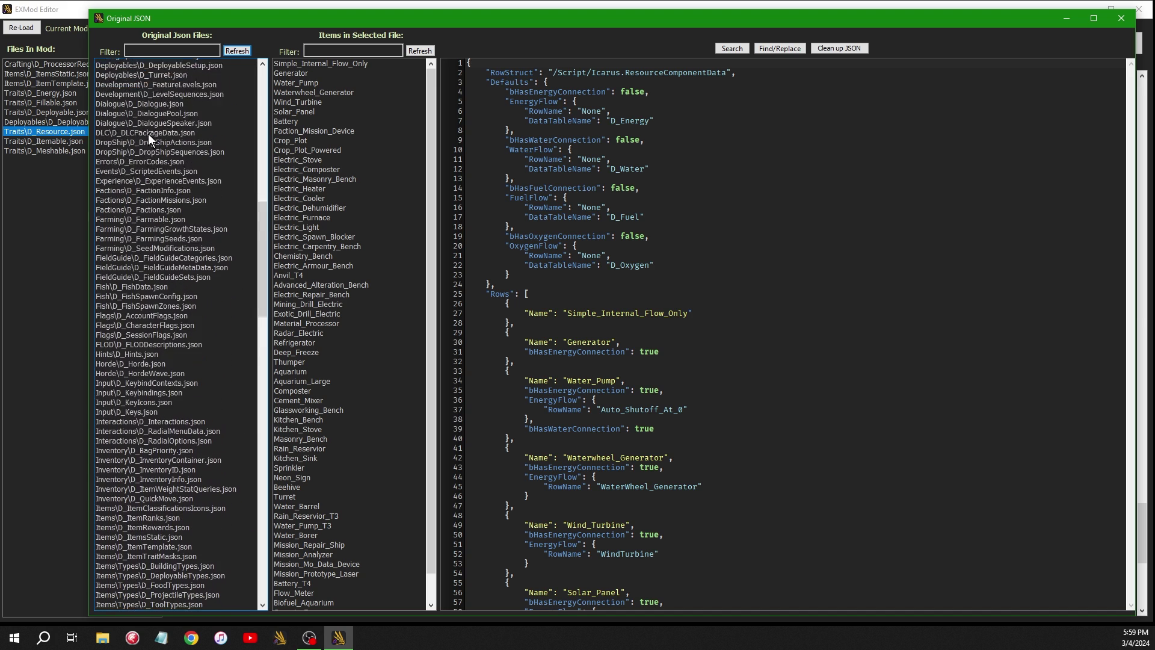
{"action": "scroll", "coordinate": [142, 141], "scroll_direction": "down", "scroll_amount": 20}
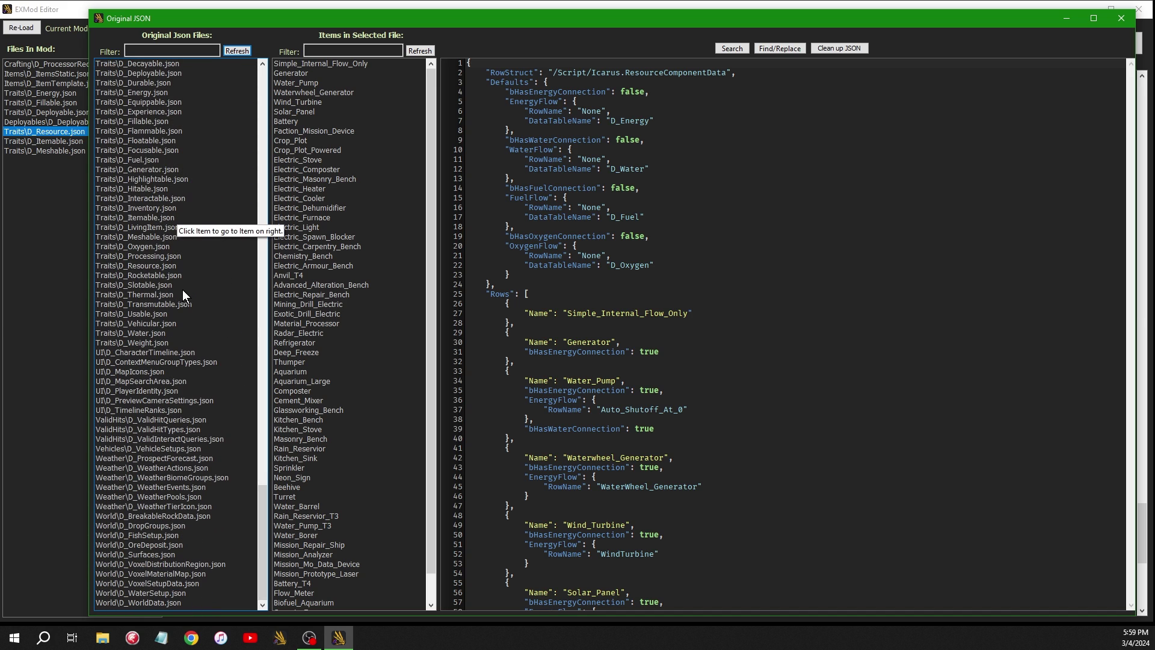
{"action": "left_click", "coordinate": [145, 258]}
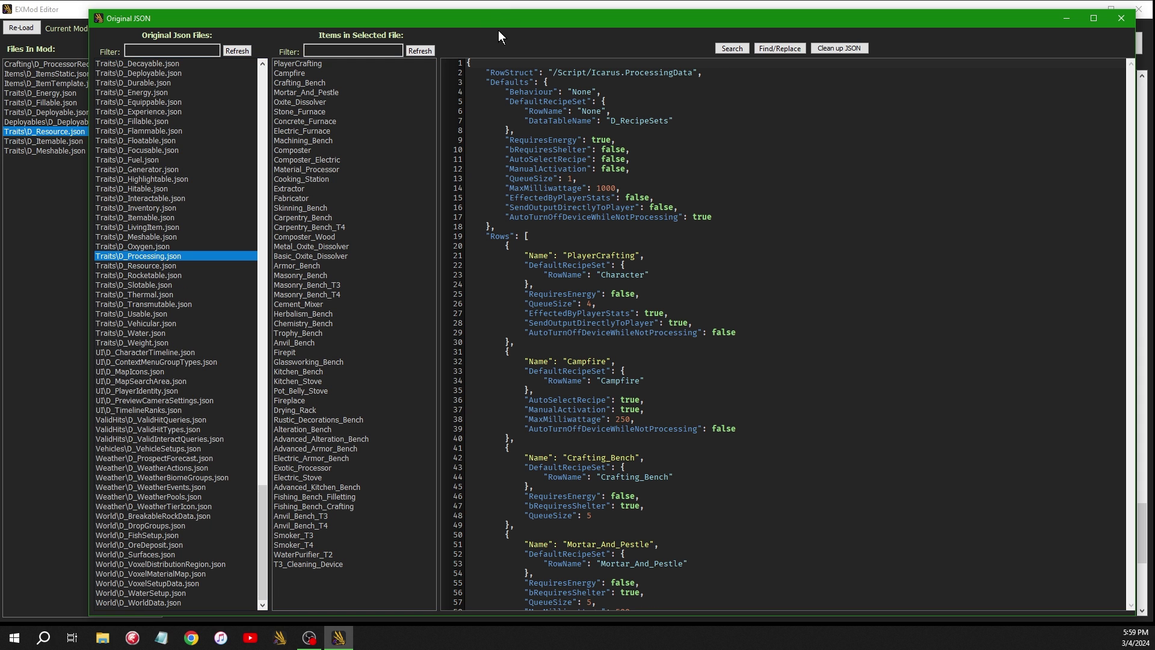
- Copy the original Traits\D_Processing.json file entry to the clipboard and close the original JSON window
{"action": "left_click_drag", "start_coordinate": [494, 20], "coordinate": [591, 21]}
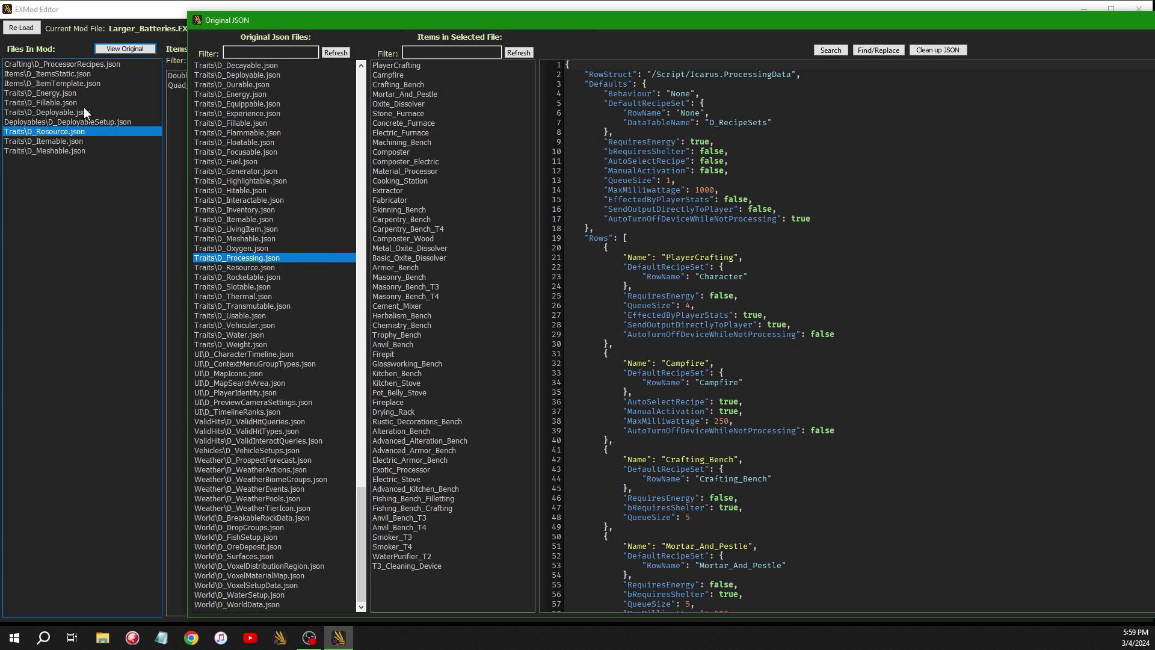
{"action": "right_click", "coordinate": [236, 258]}
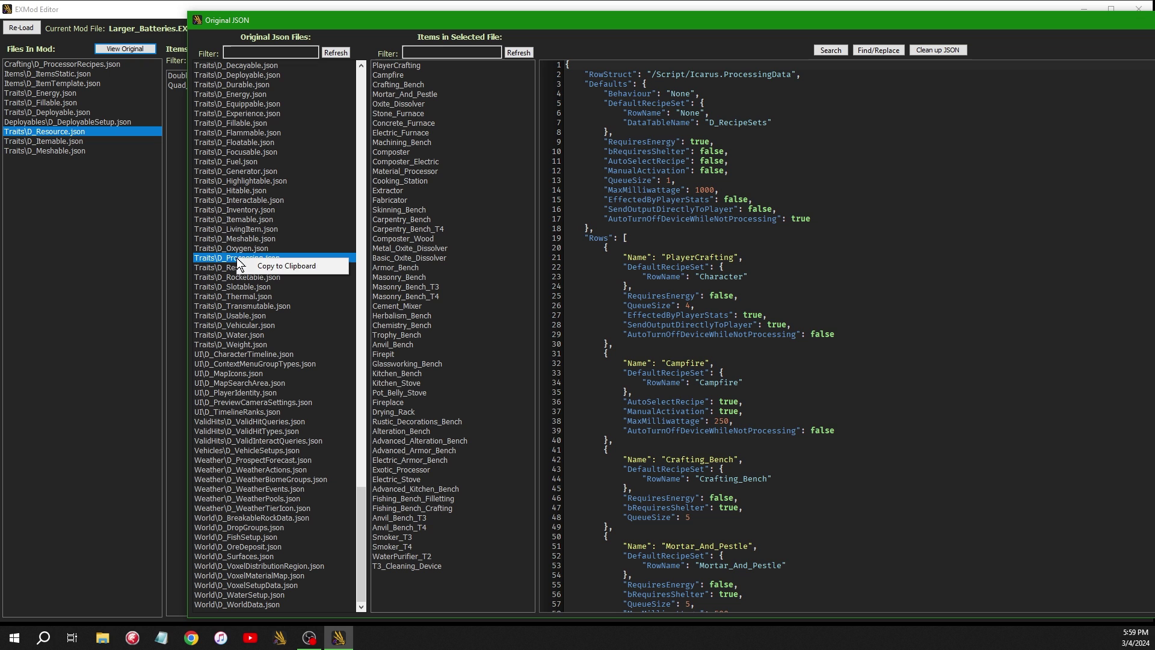
{"action": "left_click", "coordinate": [277, 268]}
{"action": "left_click_drag", "start_coordinate": [1058, 20], "coordinate": [856, 45]}
{"action": "left_click", "coordinate": [1016, 45]}
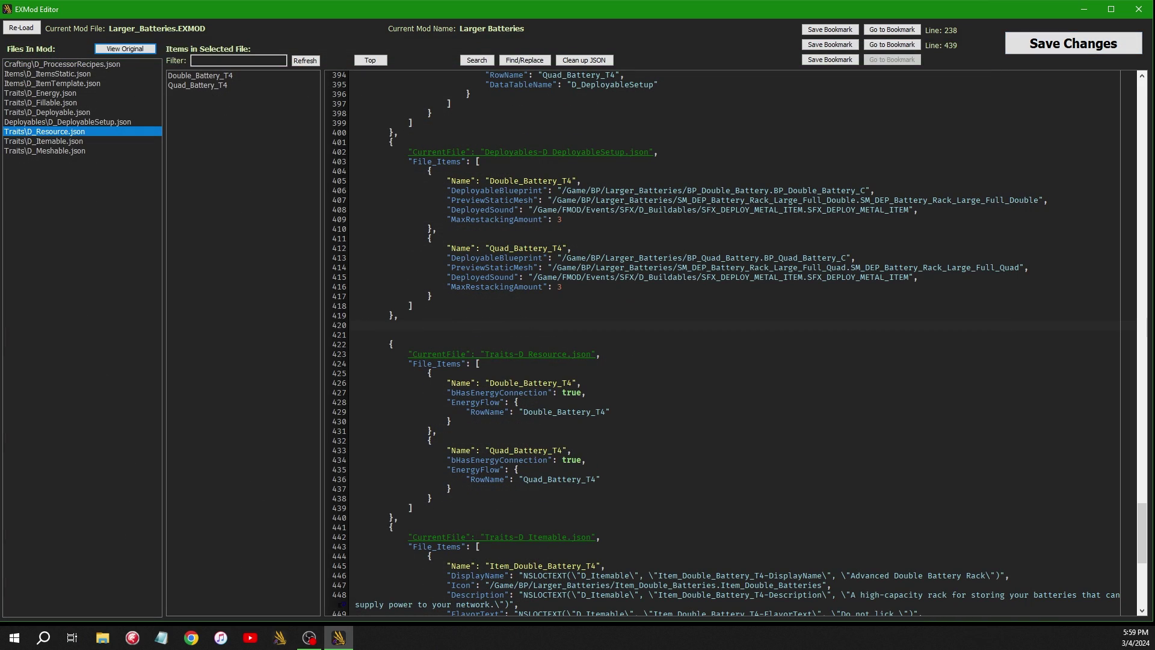
- Insert the copied empty Traits-D_Processing.json block above the Traits-D_Resource.json section, then save and reload the mod
{"action": "left_click", "coordinate": [389, 325]}
{"action": "key", "text": "ctrl+v"}
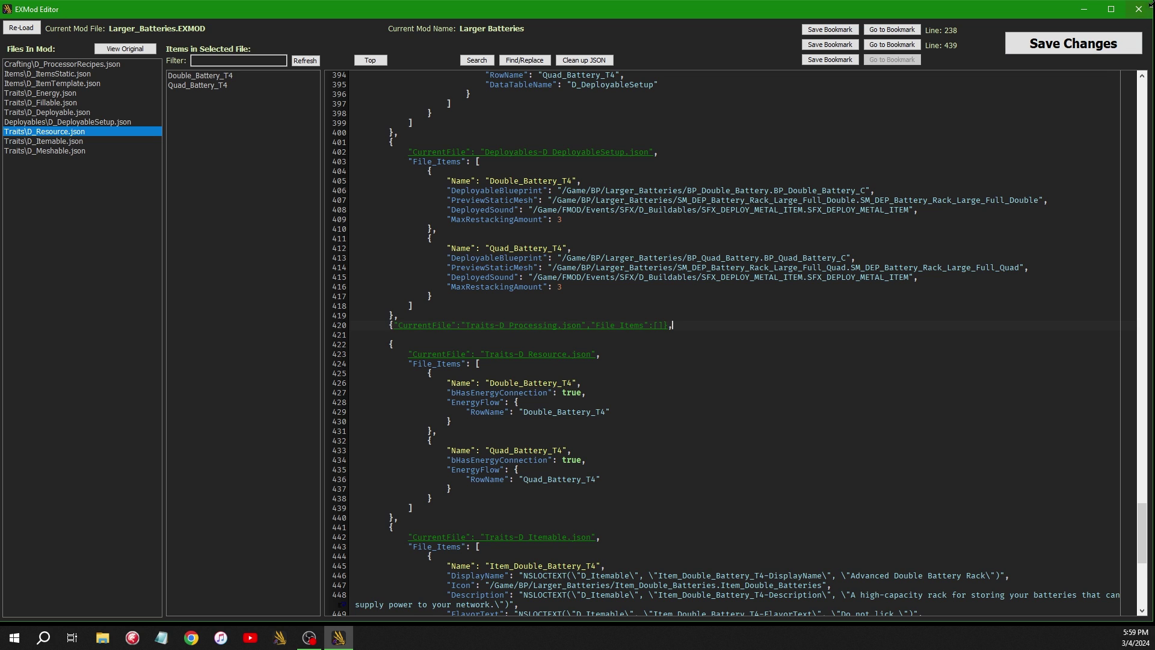
{"action": "left_click", "coordinate": [1083, 47]}
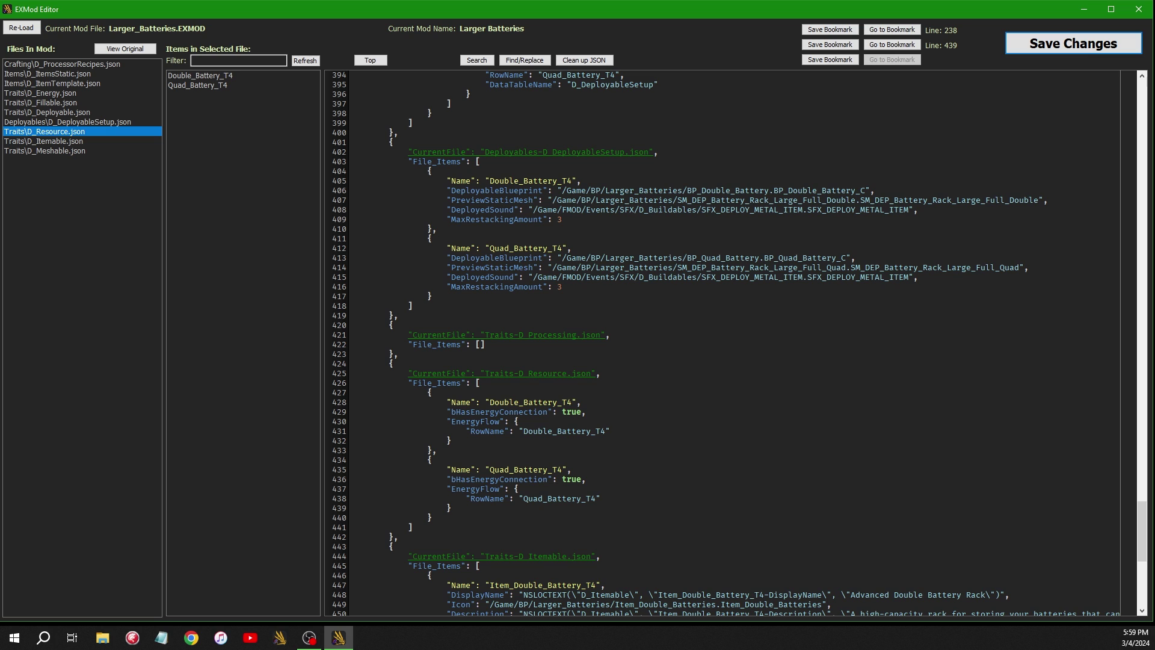
{"action": "left_click", "coordinate": [21, 28]}
{"action": "left_click", "coordinate": [21, 28]}
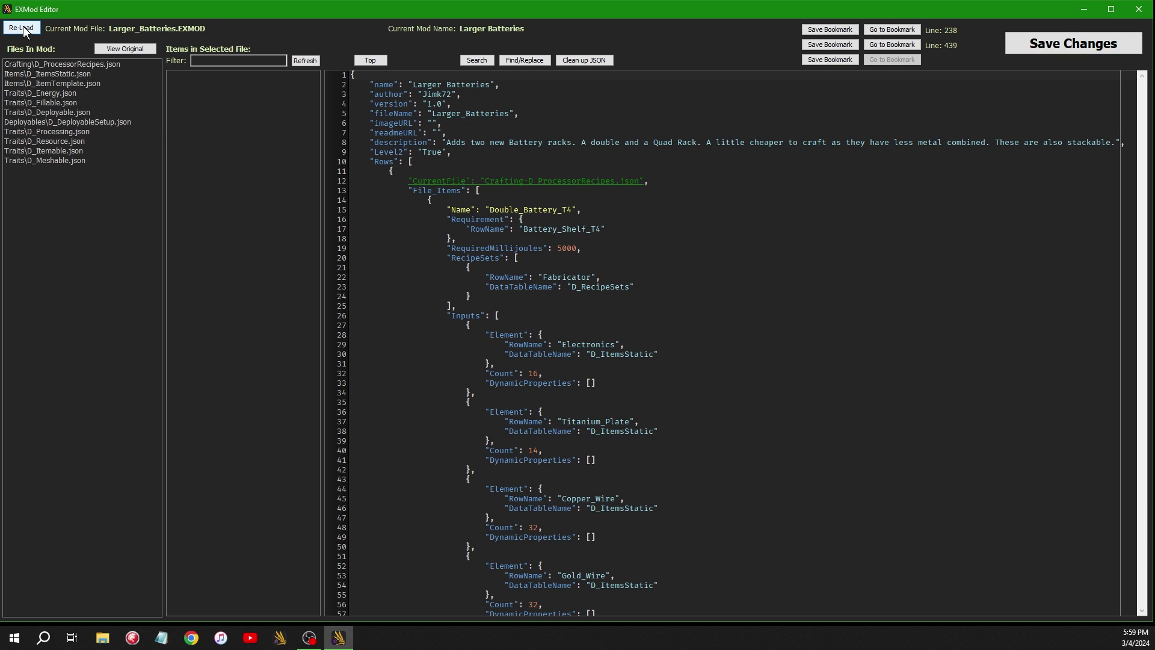
- Copy the complete PlayerCrafting entry from the original data of the mod's Traits\D_Processing.json and close the original JSON window
{"action": "left_click", "coordinate": [59, 134]}
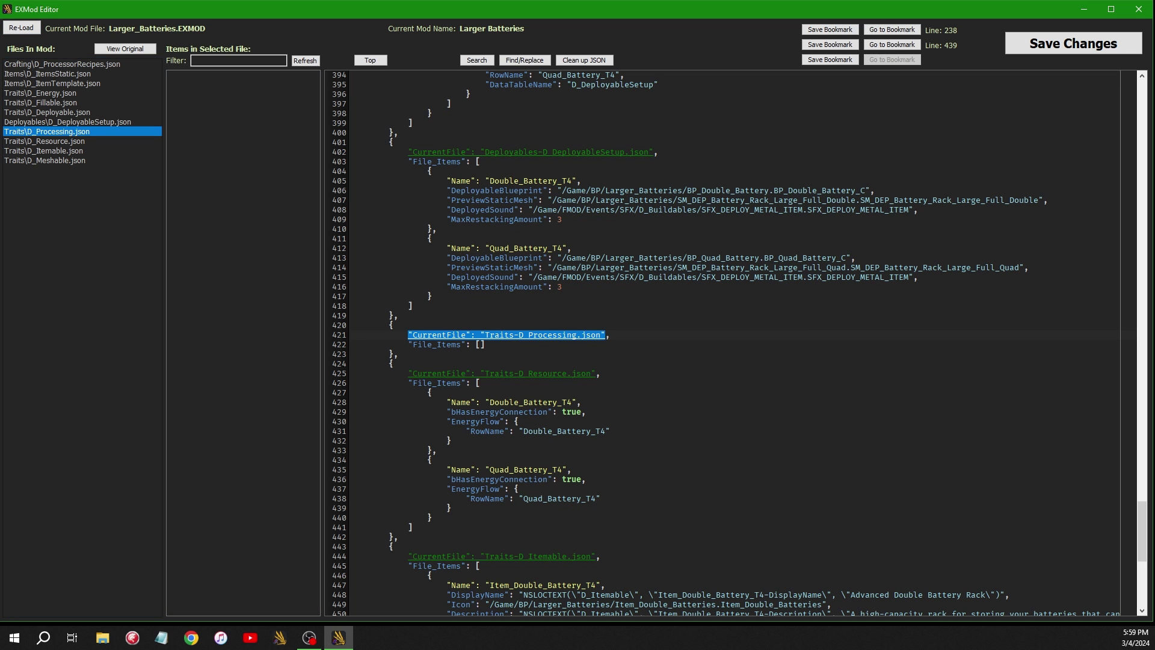
{"action": "left_click", "coordinate": [129, 48]}
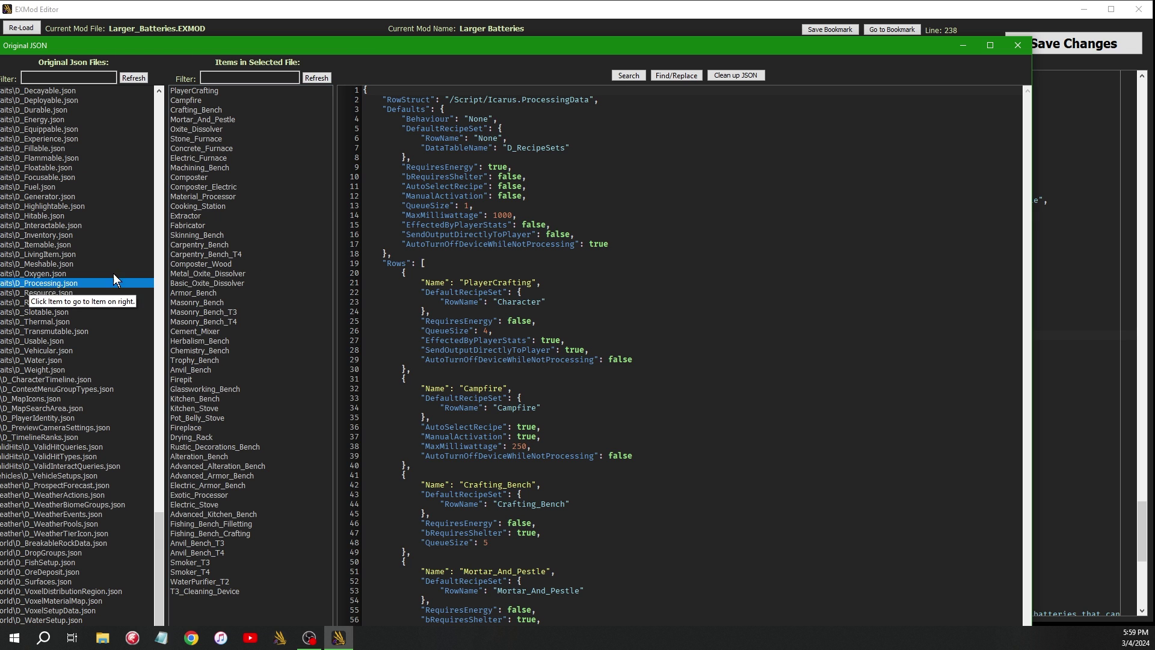
{"action": "left_click_drag", "start_coordinate": [341, 44], "coordinate": [365, 19]}
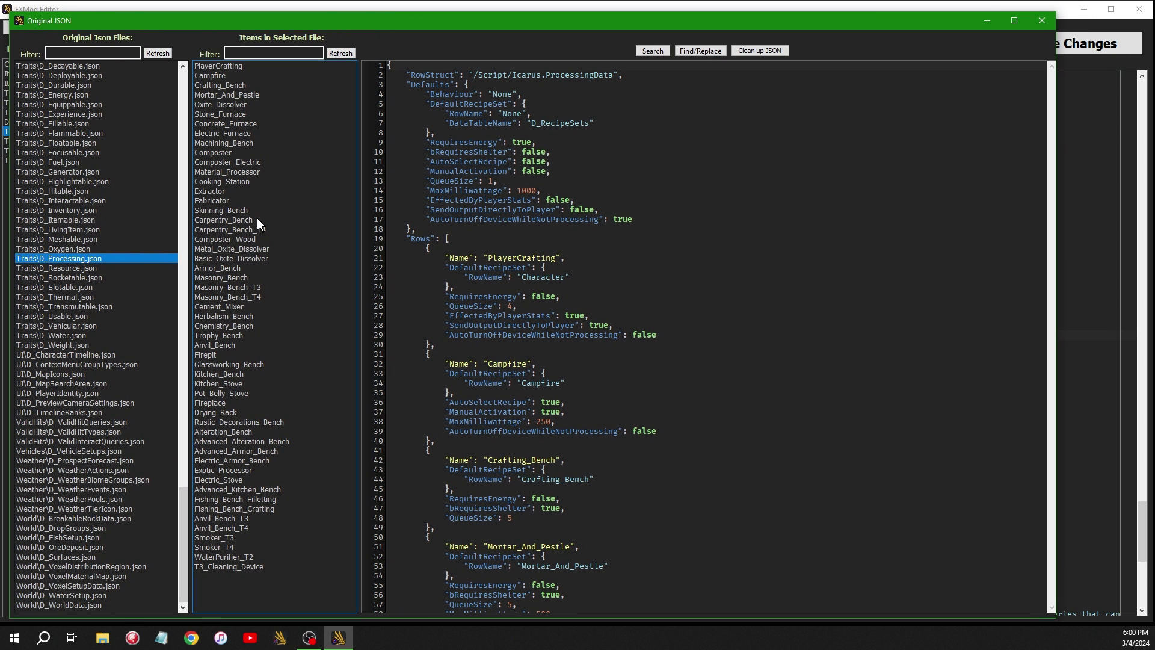
{"action": "left_click", "coordinate": [227, 67]}
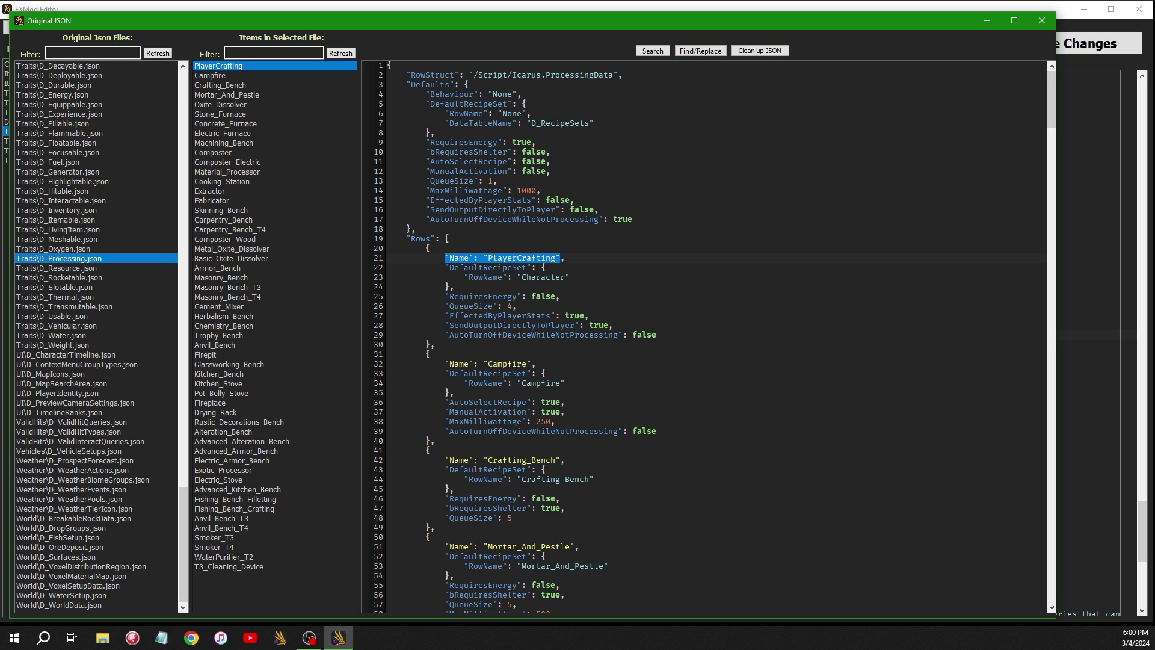
{"action": "left_click_drag", "start_coordinate": [427, 248], "coordinate": [429, 344]}
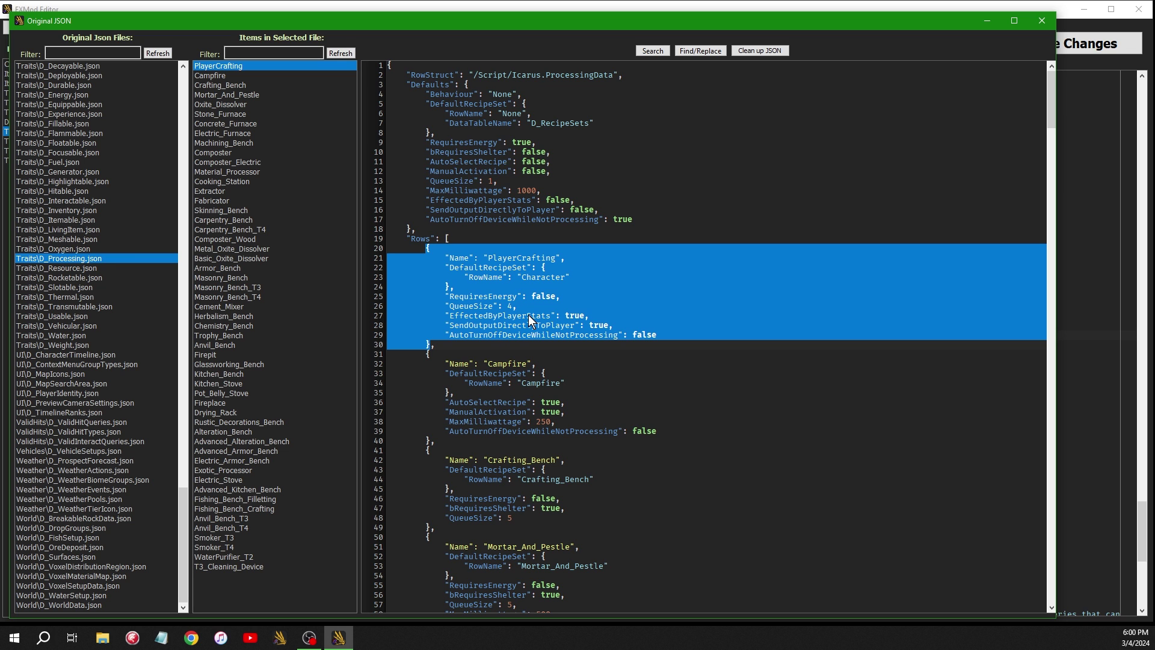
{"action": "key", "text": "ctrl+c"}
{"action": "left_click", "coordinate": [1038, 20]}
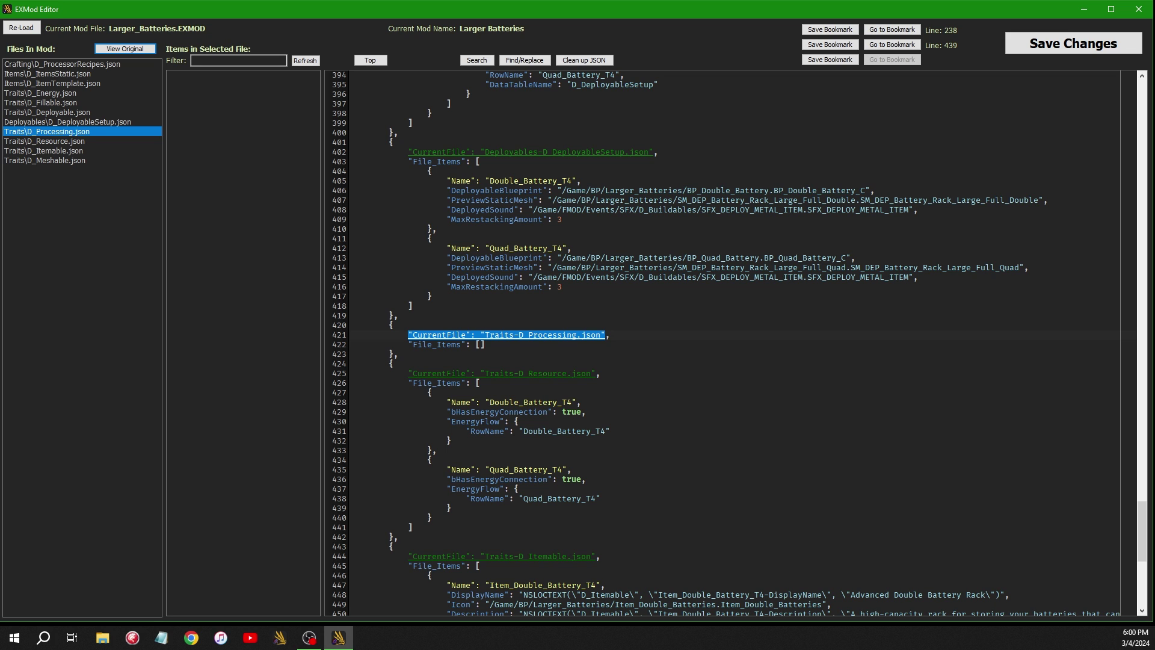
- Paste the PlayerCrafting entry into the empty File_Items array of the Traits-D_Processing.json block and save the changes
{"action": "left_click", "coordinate": [480, 344]}
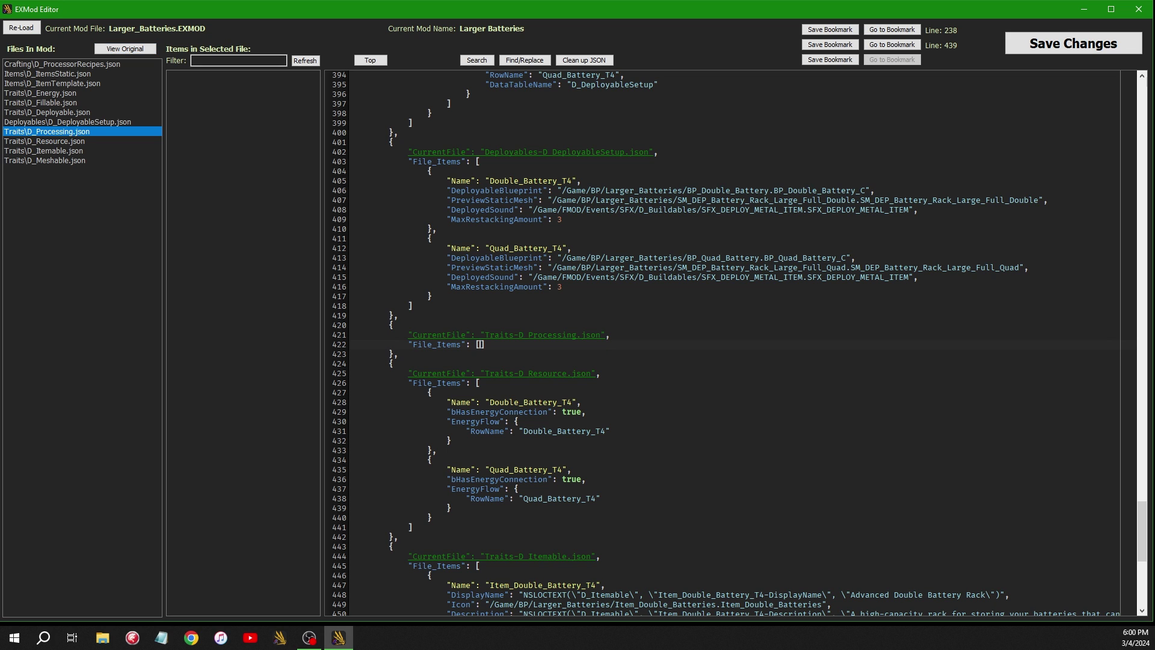
{"action": "key", "text": "ctrl+v"}
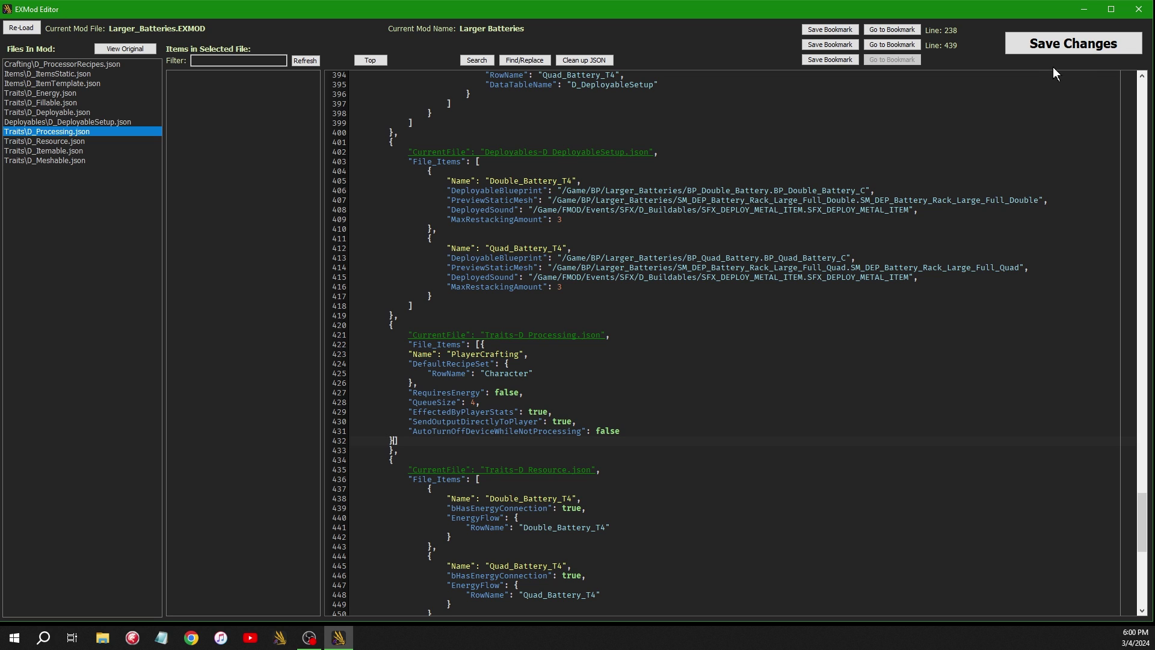
{"action": "left_click", "coordinate": [1088, 48]}
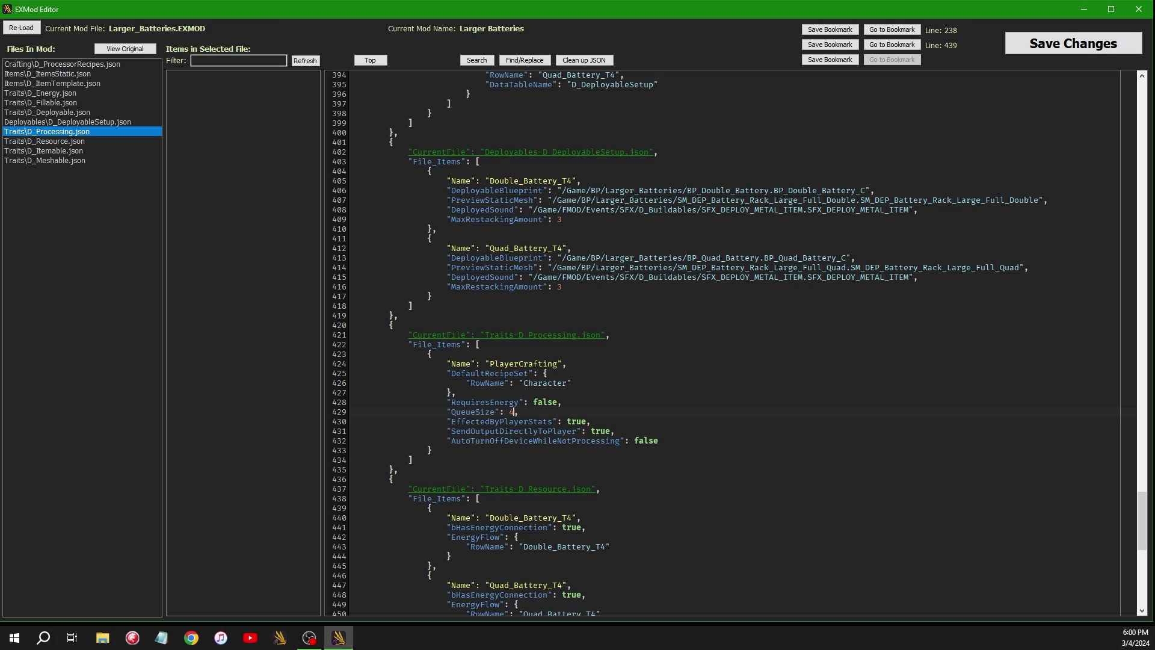
- Set PlayerCrafting's QueueSize to 6 and delete every other property of the entry except Name
{"action": "double_click", "coordinate": [511, 412]}
{"action": "type", "text": "6"}
{"action": "left_click_drag", "start_coordinate": [441, 373], "coordinate": [609, 401]}
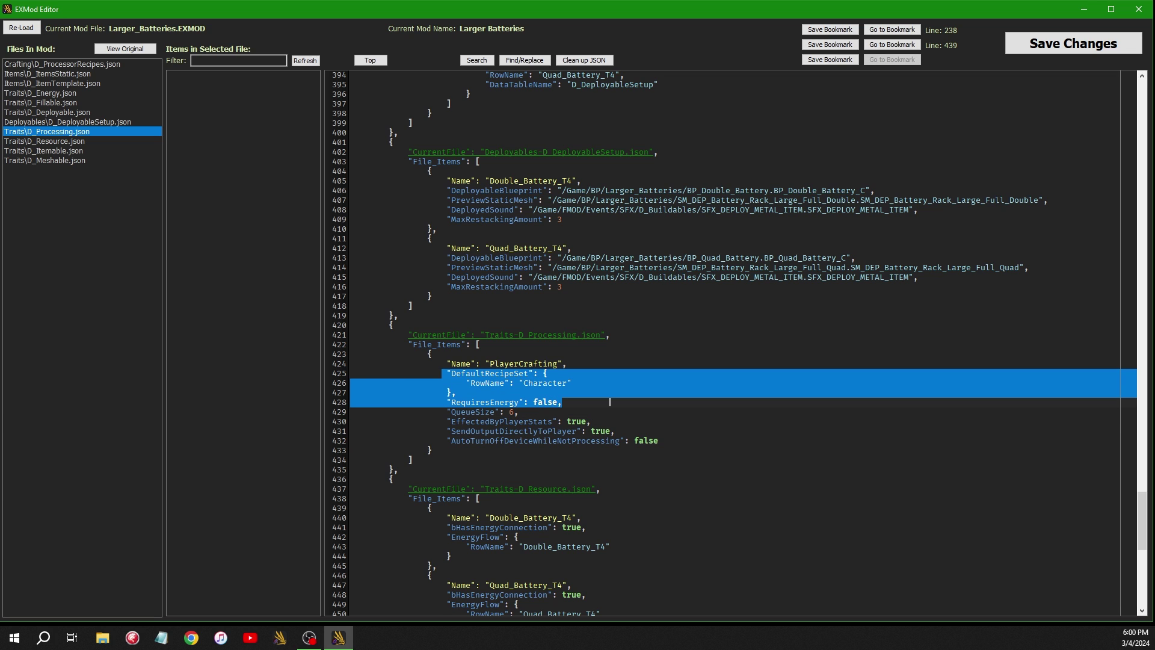
{"action": "key", "text": "BackSpace"}
{"action": "left_click_drag", "start_coordinate": [443, 392], "coordinate": [692, 411]}
{"action": "key", "text": "BackSpace"}
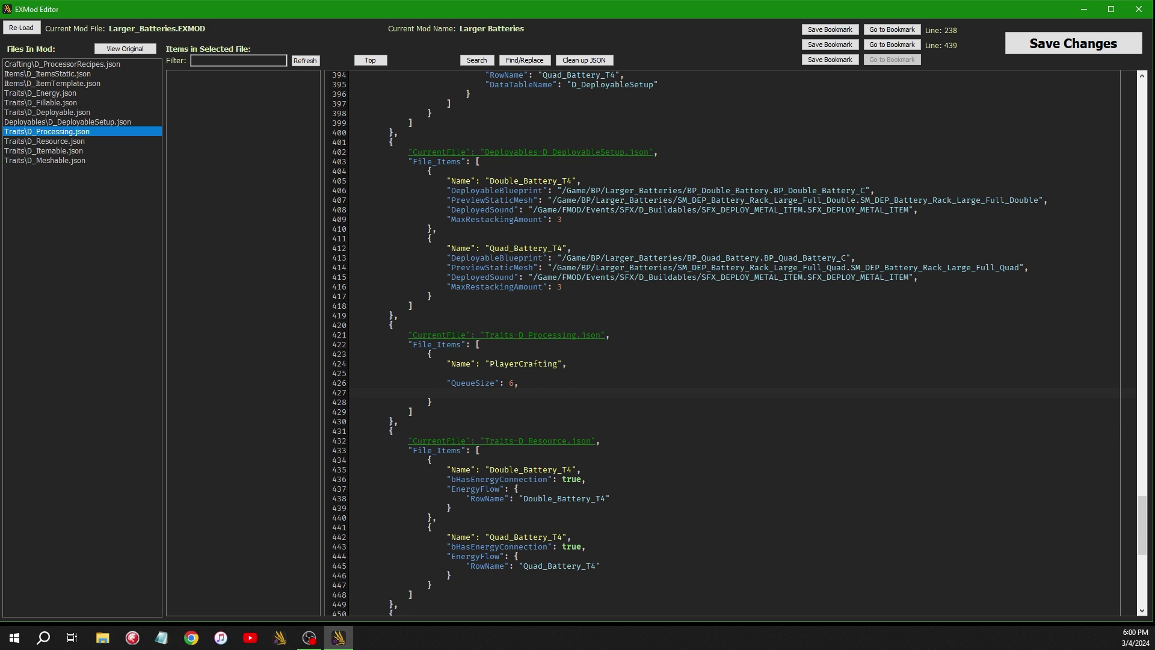
- Remove the trailing comma after PlayerCrafting's QueueSize value and save the mod changes
{"action": "double_click", "coordinate": [533, 382]}
{"action": "key", "text": "BackSpace"}
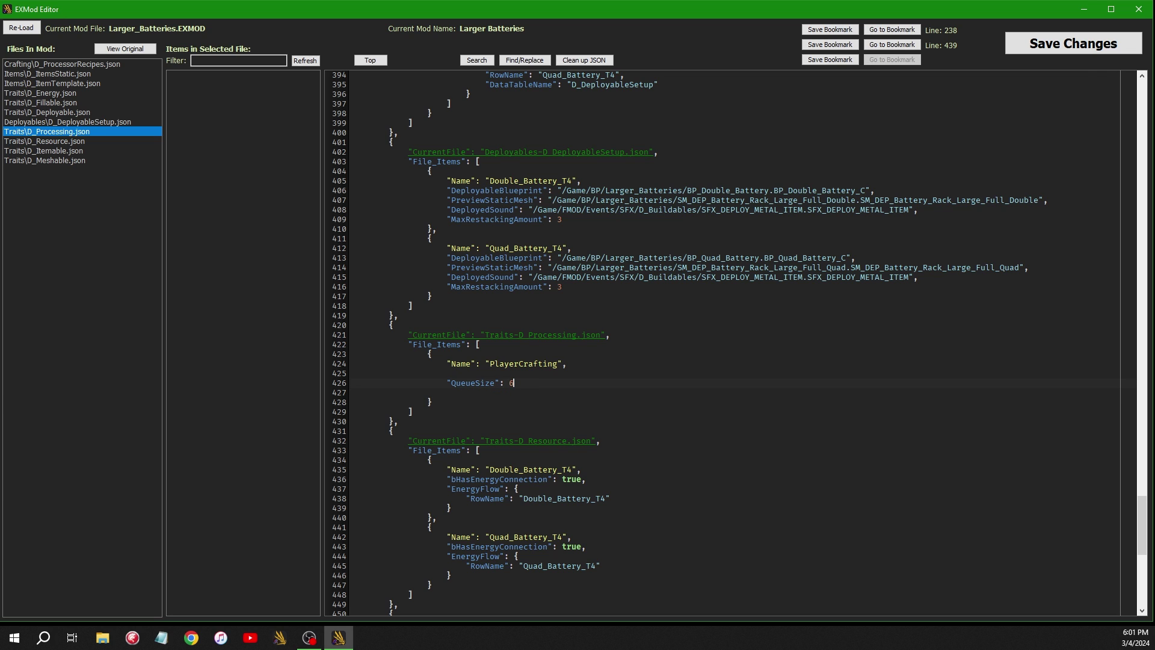
{"action": "left_click", "coordinate": [1098, 47]}
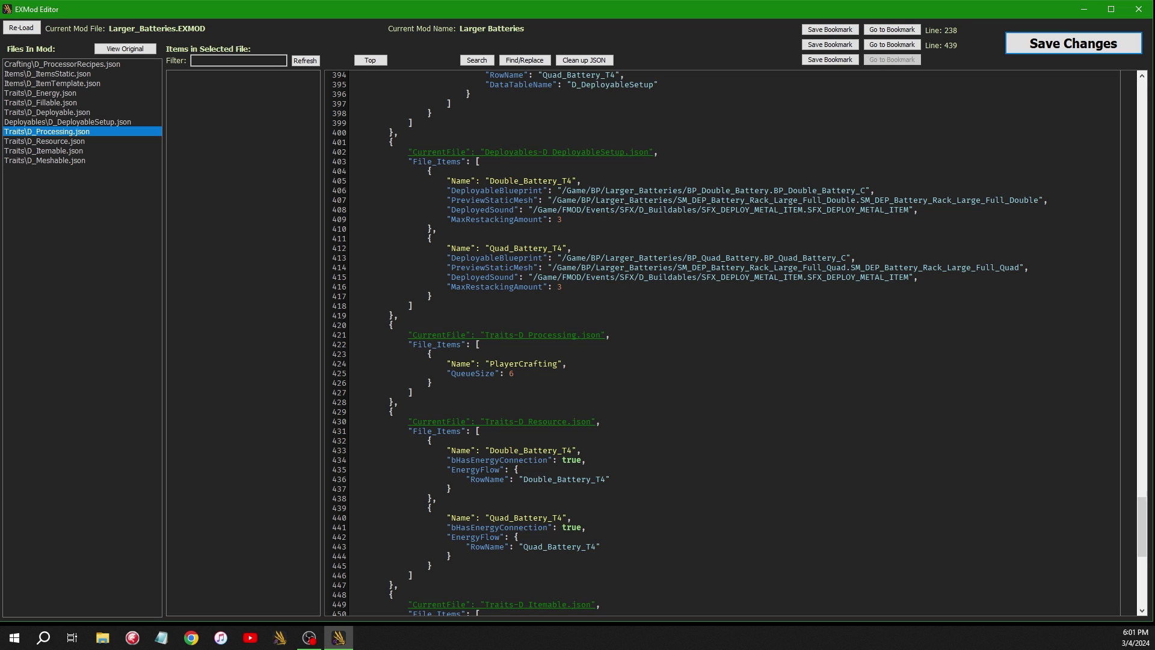
- Add a comma after the QueueSize value of 6, try to save the mod, and dismiss the error dialog
{"action": "left_click", "coordinate": [514, 373]}
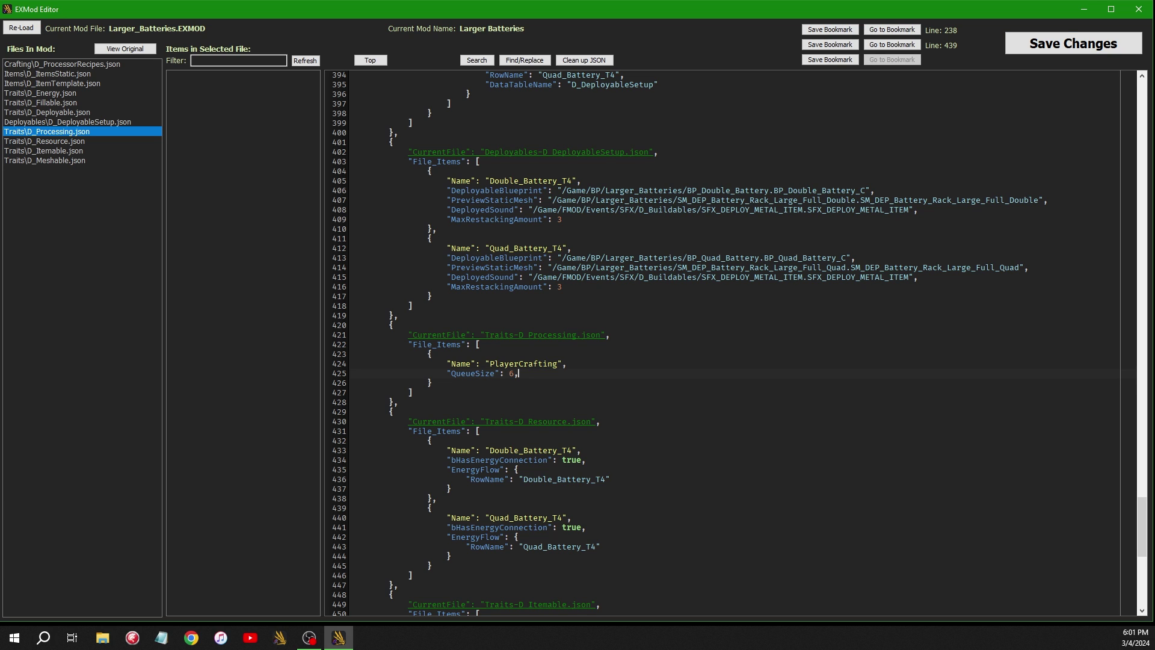
{"action": "left_click", "coordinate": [1080, 54]}
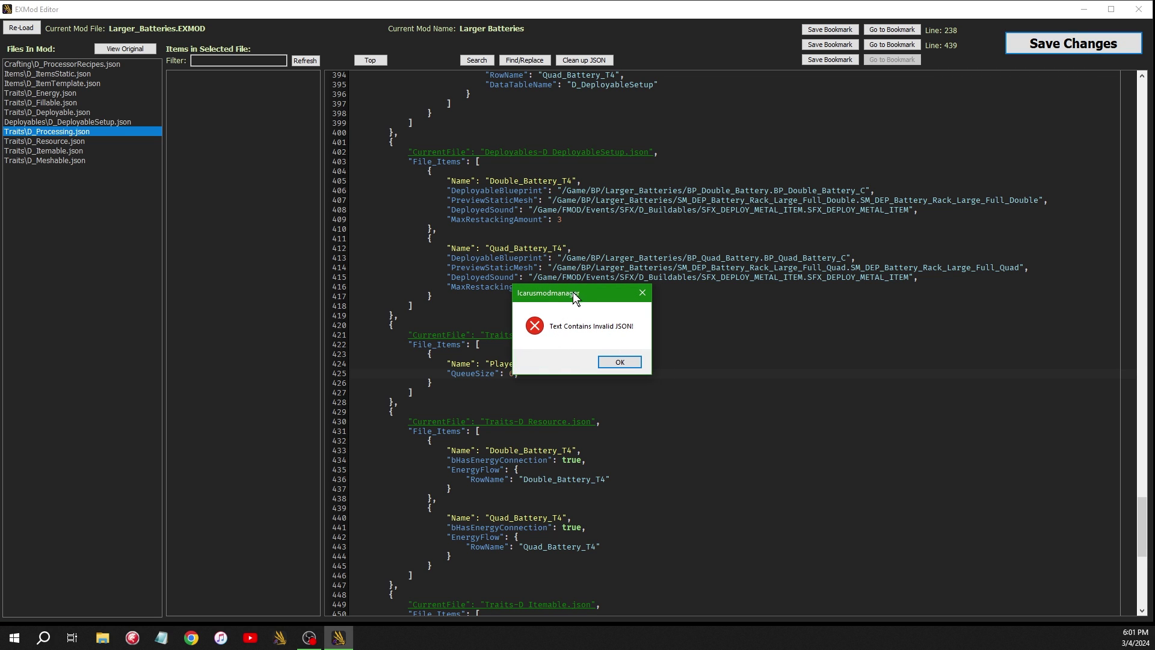
{"action": "left_click_drag", "start_coordinate": [576, 298], "coordinate": [568, 247]}
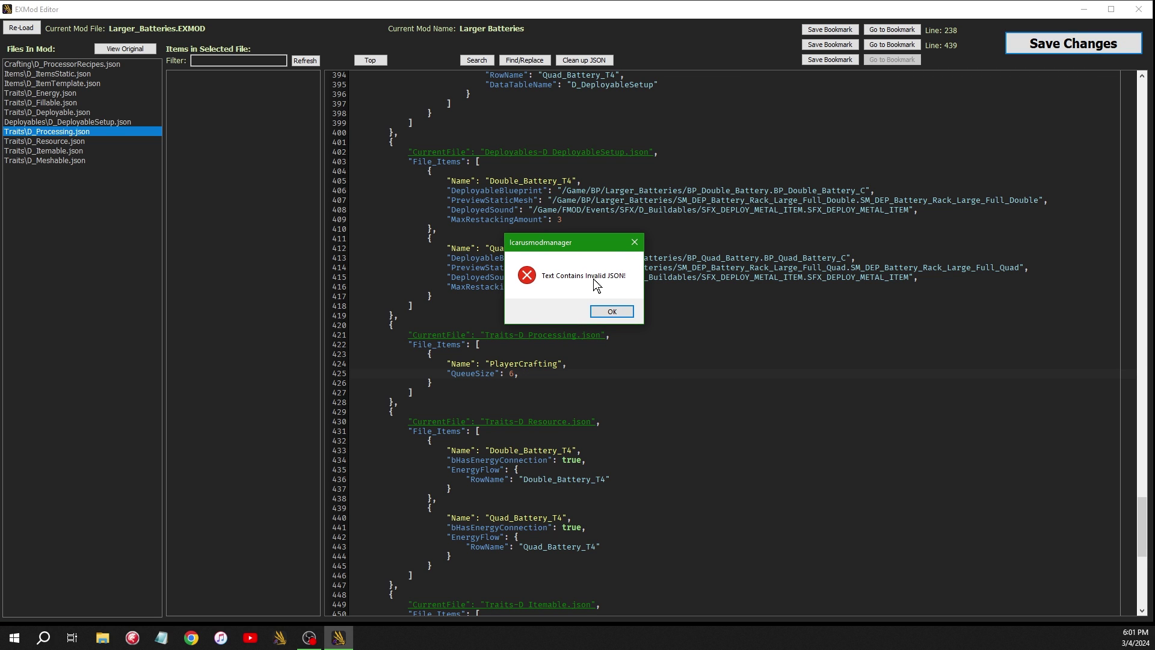
{"action": "left_click", "coordinate": [616, 313]}
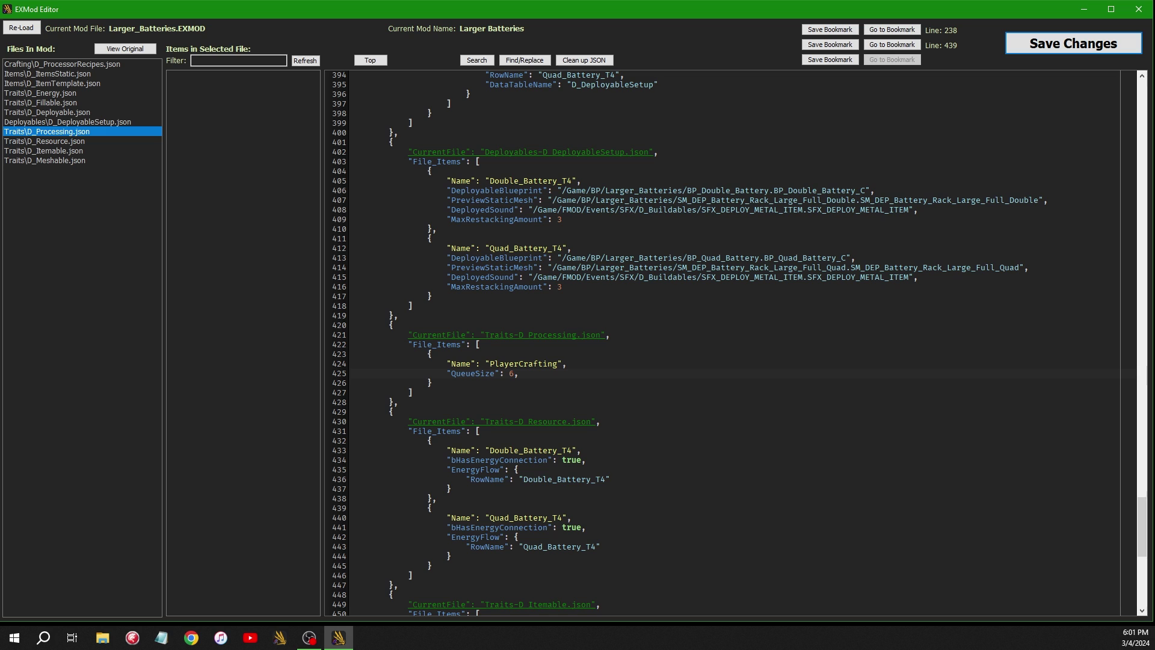
- Delete the extra comma after the QueueSize value again and save the changes
{"action": "double_click", "coordinate": [516, 373]}
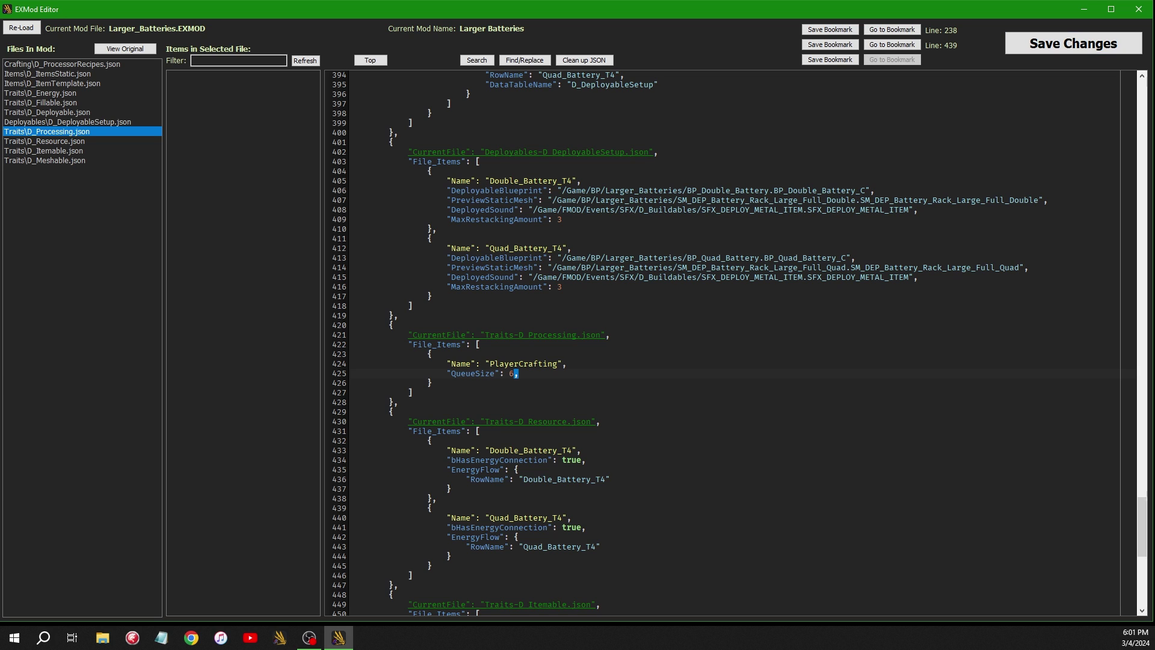
{"action": "key", "text": "BackSpace"}
{"action": "left_click", "coordinate": [1058, 45]}
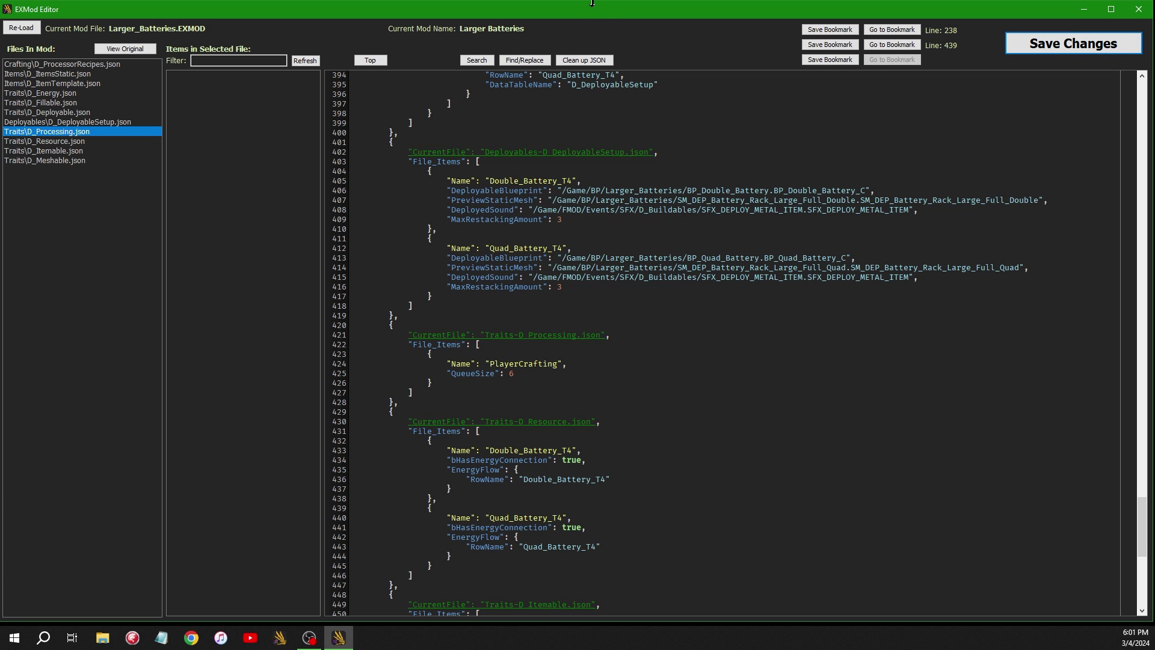
{"action": "mouse_move", "coordinate": [601, 10]}
{"action": "left_mouse_down"}
{"action": "mouse_move", "coordinate": [637, 27]}
{"action": "mouse_move", "coordinate": [603, 10]}
{"action": "mouse_move", "coordinate": [608, 65]}
{"action": "mouse_move", "coordinate": [599, 10]}
{"action": "left_mouse_up"}
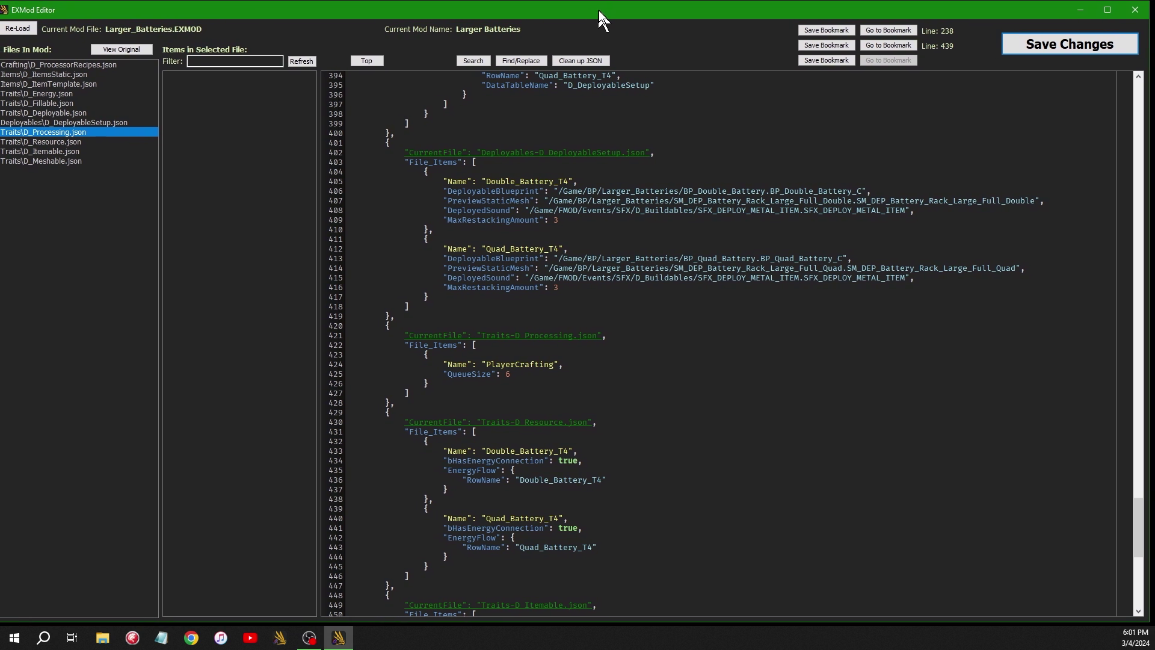
{"action": "left_click_drag", "start_coordinate": [598, 10], "coordinate": [601, 11]}
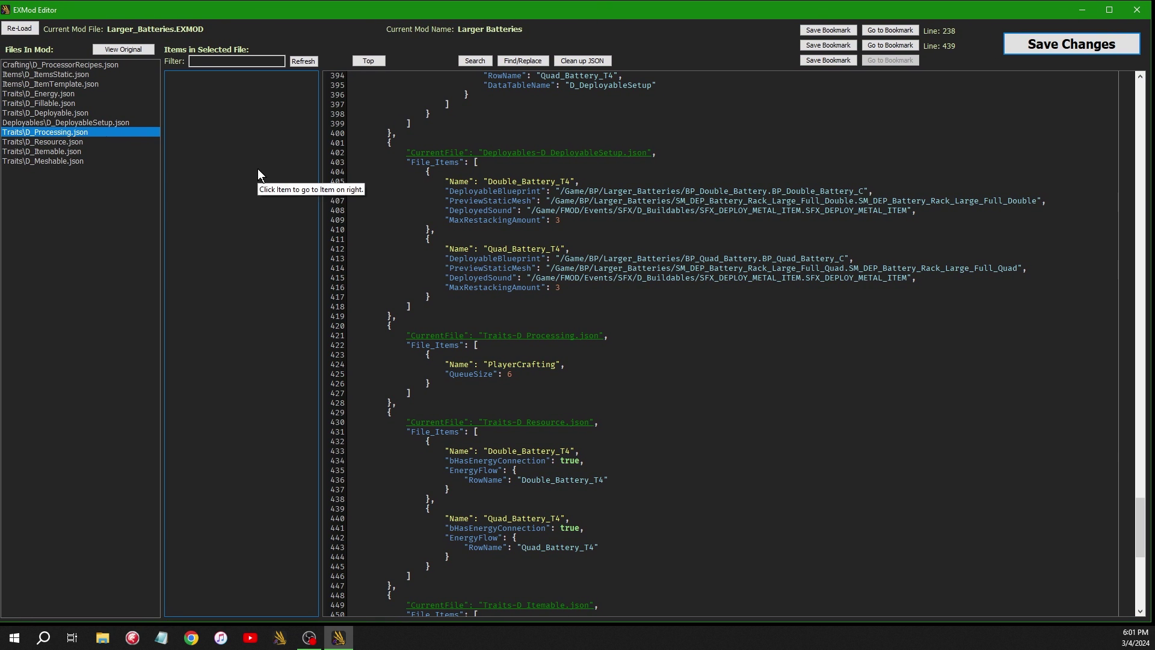
{"action": "mouse_move", "coordinate": [289, 11]}
{"action": "left_mouse_down"}
{"action": "mouse_move", "coordinate": [329, 277]}
{"action": "mouse_move", "coordinate": [312, 12]}
{"action": "mouse_move", "coordinate": [287, 13]}
{"action": "mouse_move", "coordinate": [322, 312]}
{"action": "mouse_move", "coordinate": [282, 74]}
{"action": "mouse_move", "coordinate": [302, 18]}
{"action": "mouse_move", "coordinate": [281, 13]}
{"action": "left_mouse_up"}
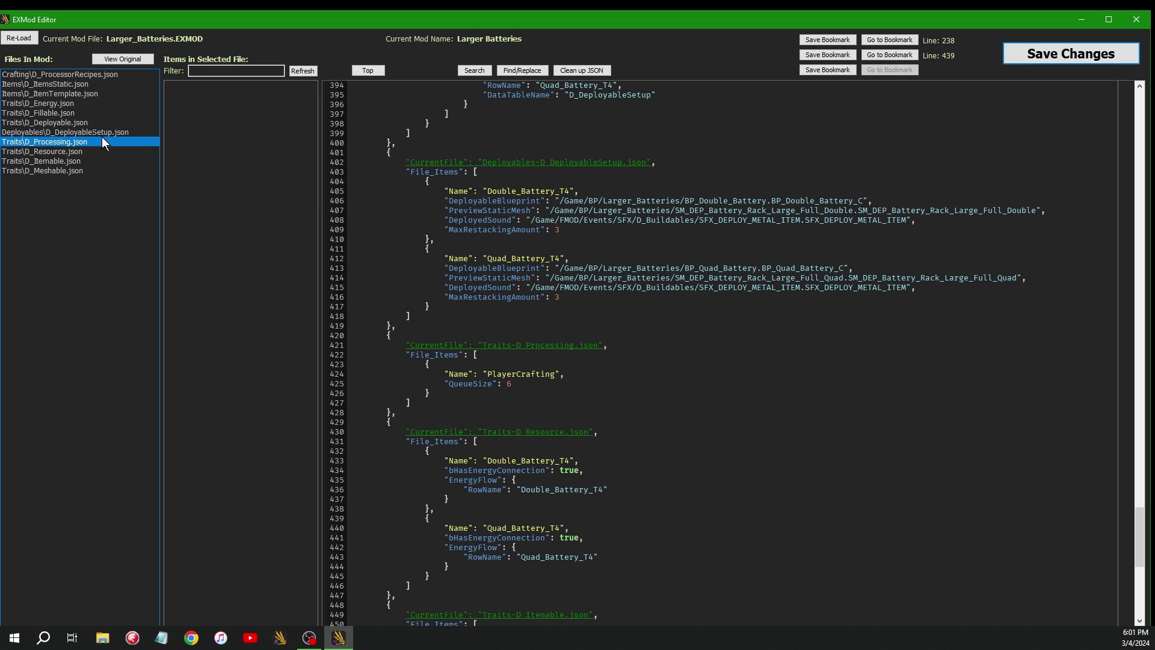
{"action": "mouse_move", "coordinate": [351, 17]}
{"action": "left_mouse_down"}
{"action": "mouse_move", "coordinate": [412, 204]}
{"action": "mouse_move", "coordinate": [409, 22]}
{"action": "mouse_move", "coordinate": [352, 20]}
{"action": "mouse_move", "coordinate": [355, 7]}
{"action": "left_mouse_up"}
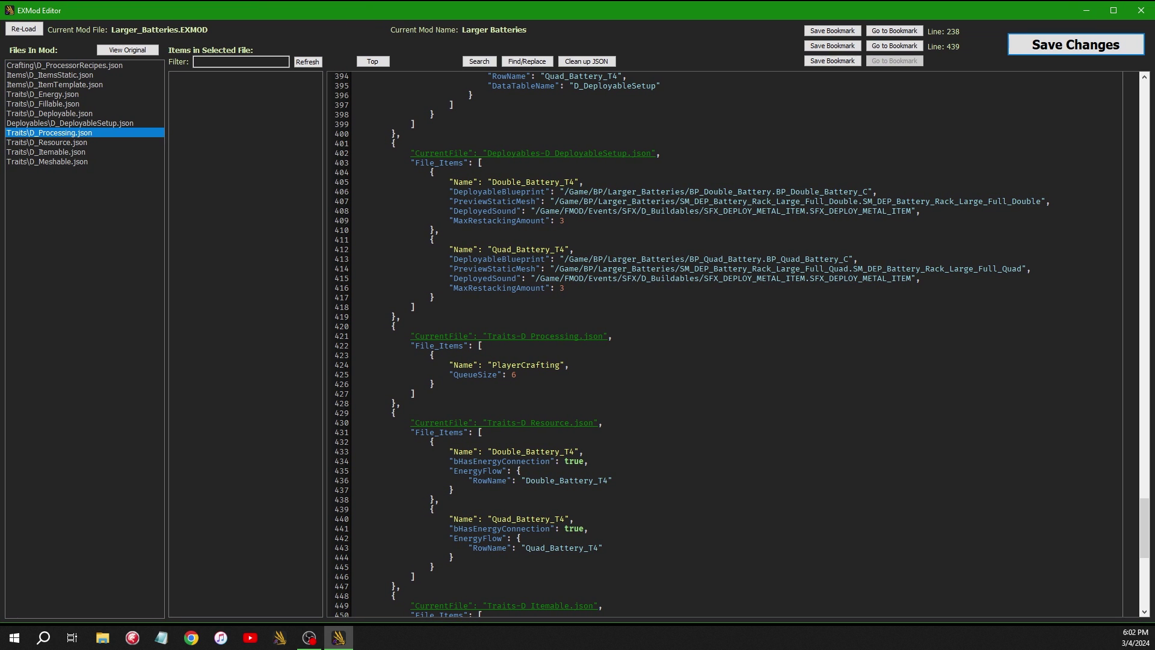
- Go to the mod's Traits-D Processing.json section and view the original game file for it
{"action": "left_click", "coordinate": [48, 142]}
{"action": "left_click", "coordinate": [48, 134]}
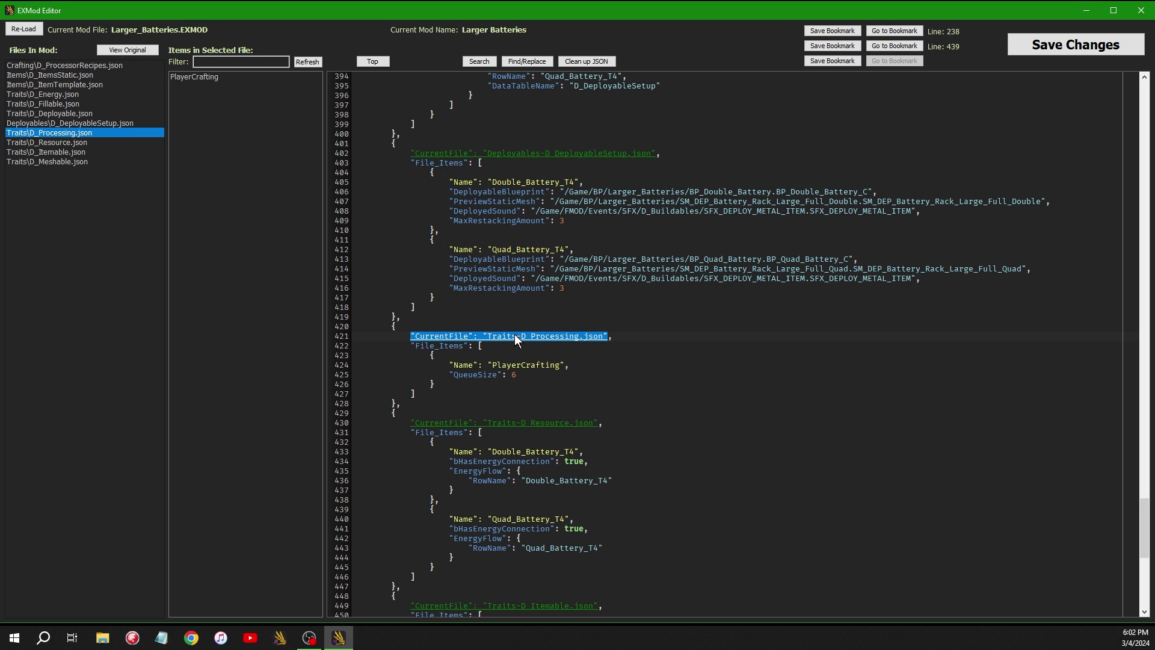
{"action": "left_click", "coordinate": [128, 50]}
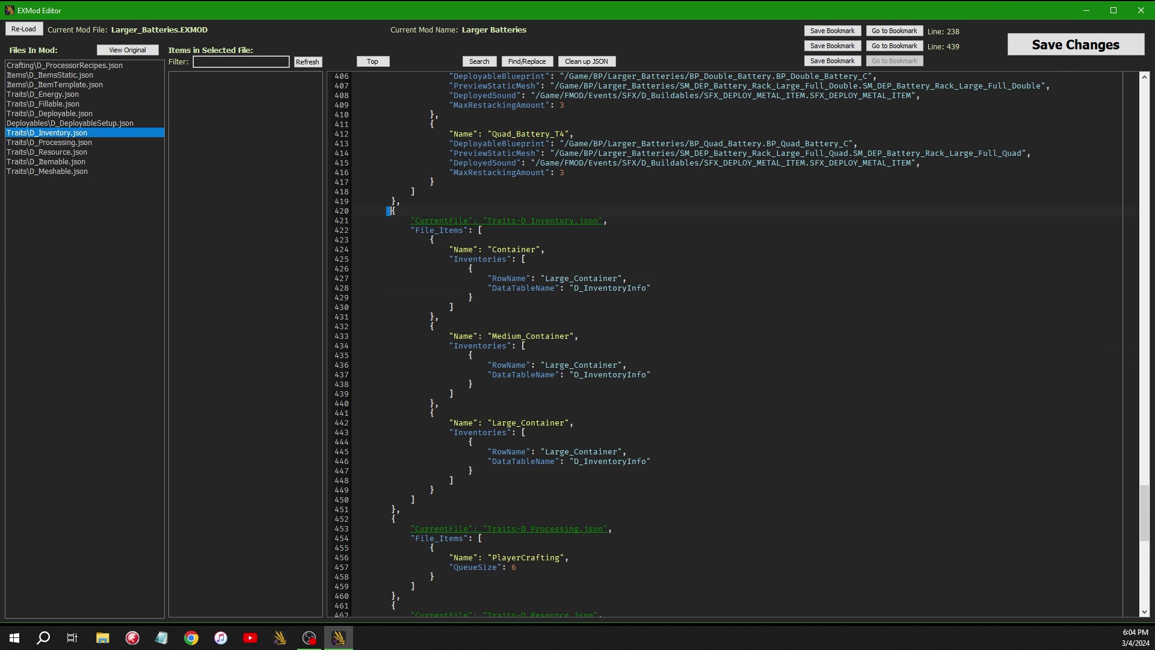
- Delete the entire Traits-D Inventory.json block with its Container, Medium_Container and Large_Container entries from the mod
{"action": "left_click_drag", "start_coordinate": [388, 211], "coordinate": [694, 508]}
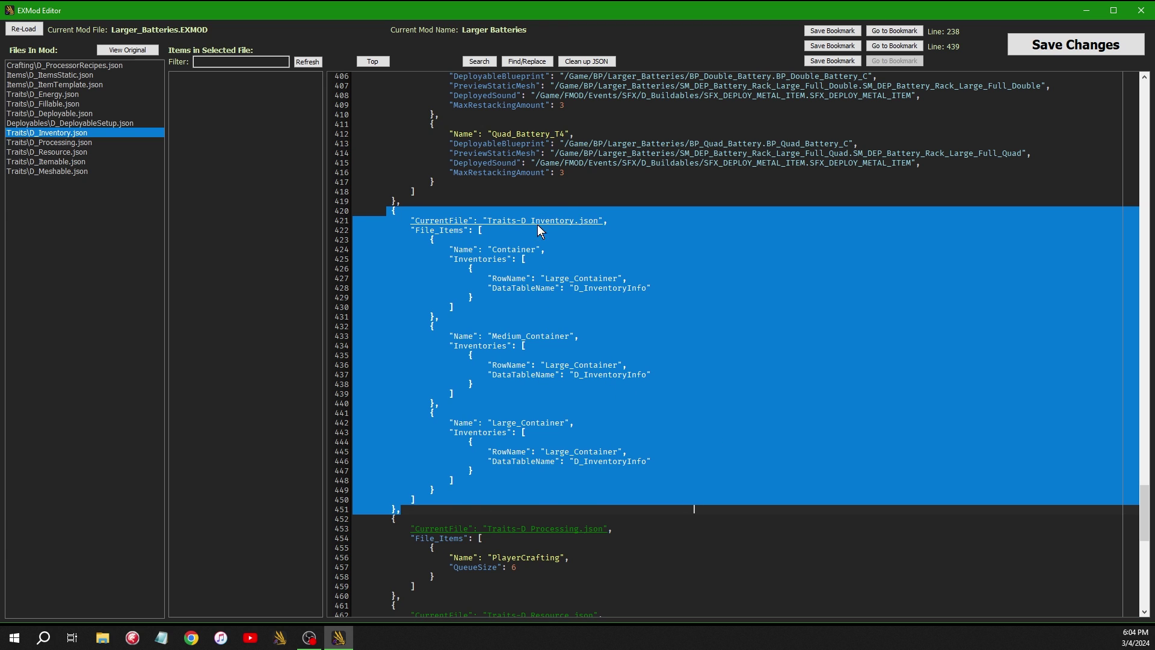
{"action": "left_click", "coordinate": [385, 211]}
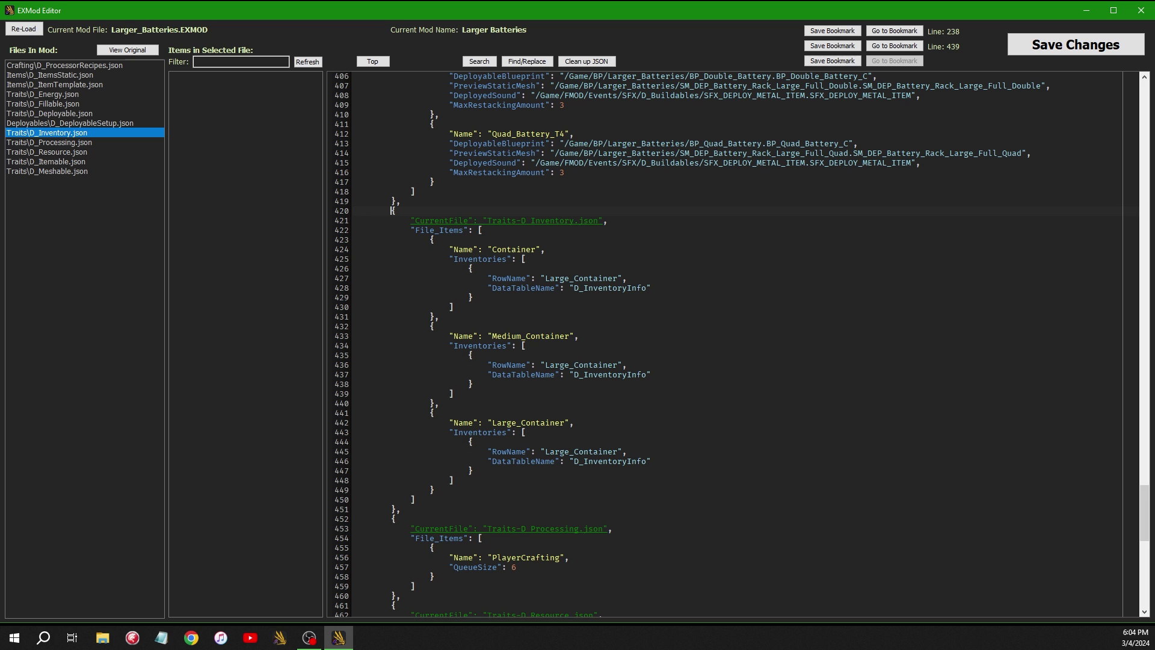
{"action": "left_click_drag", "start_coordinate": [392, 210], "coordinate": [501, 509]}
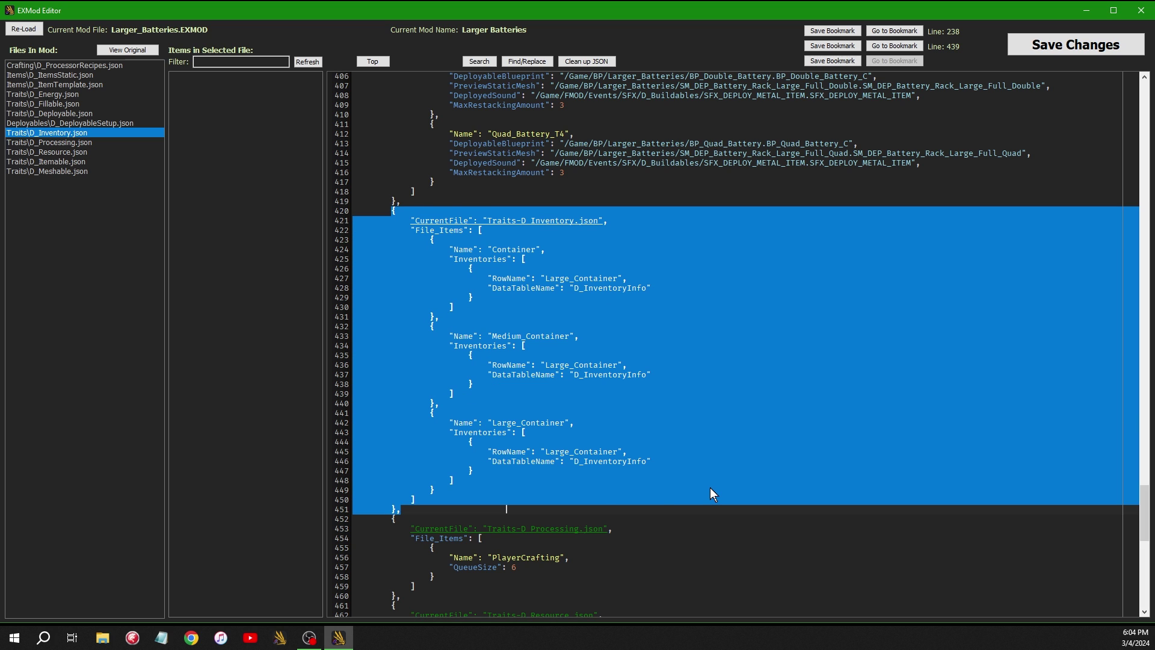
{"action": "key", "text": "Delete"}
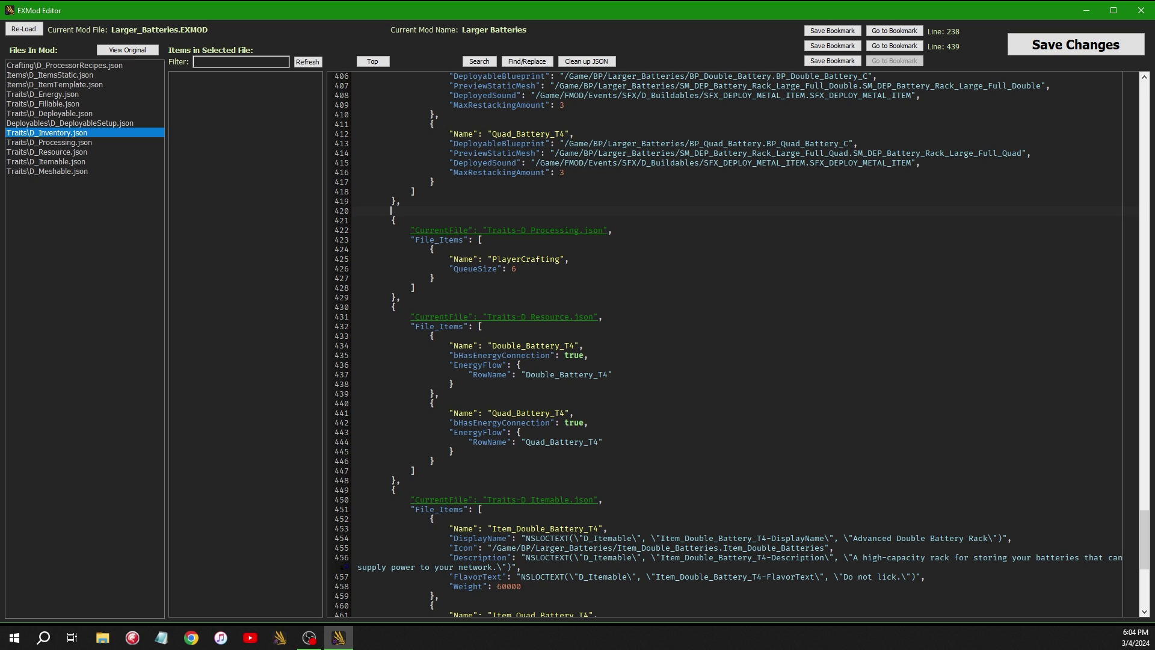
- Delete the Traits-D Processing.json block together with the leftover blank lines, and close the EXMod Editor
{"action": "left_click_drag", "start_coordinate": [388, 220], "coordinate": [468, 296]}
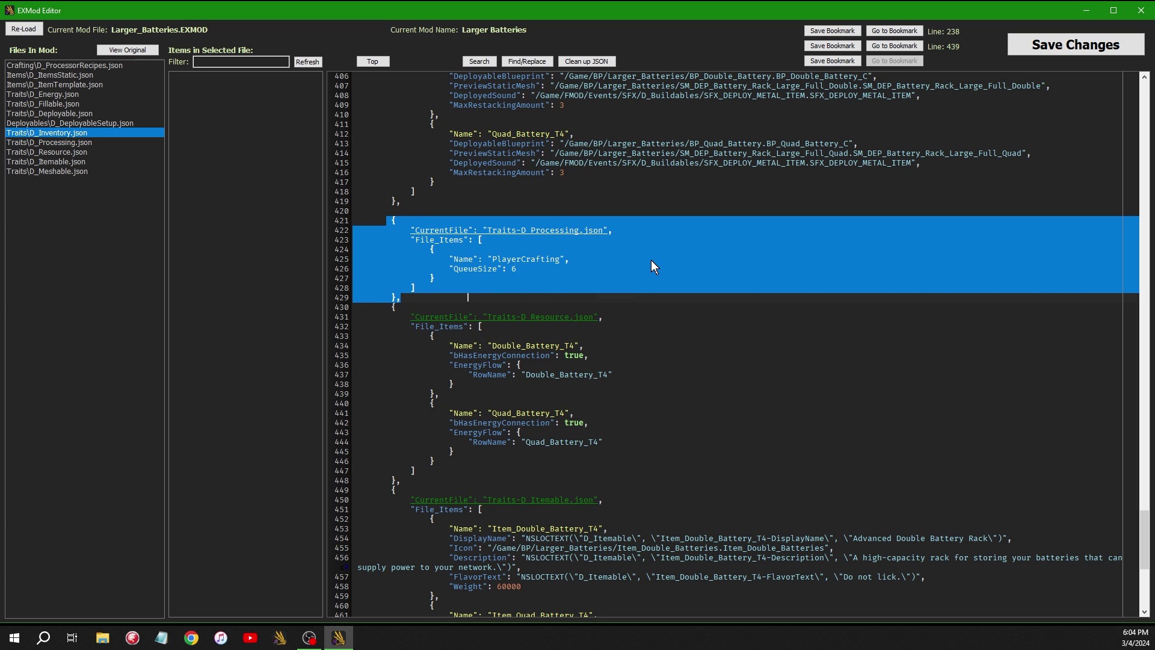
{"action": "key", "text": "BackSpace"}
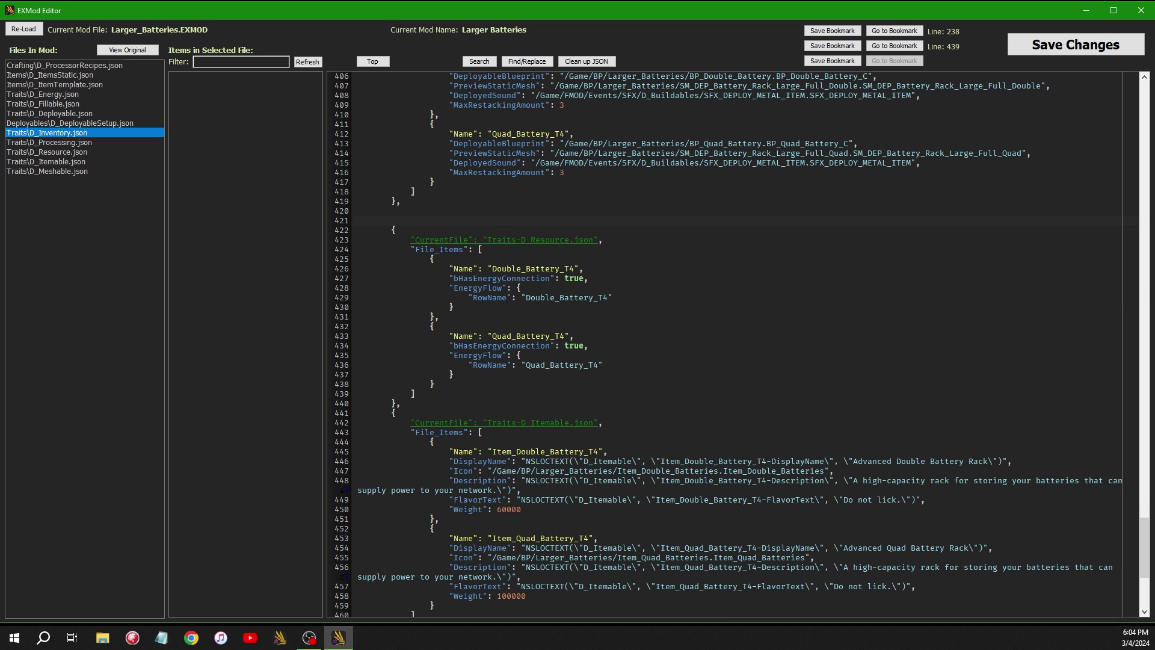
{"action": "key", "text": "BackSpace"}
{"action": "key", "text": "BackSpace"}
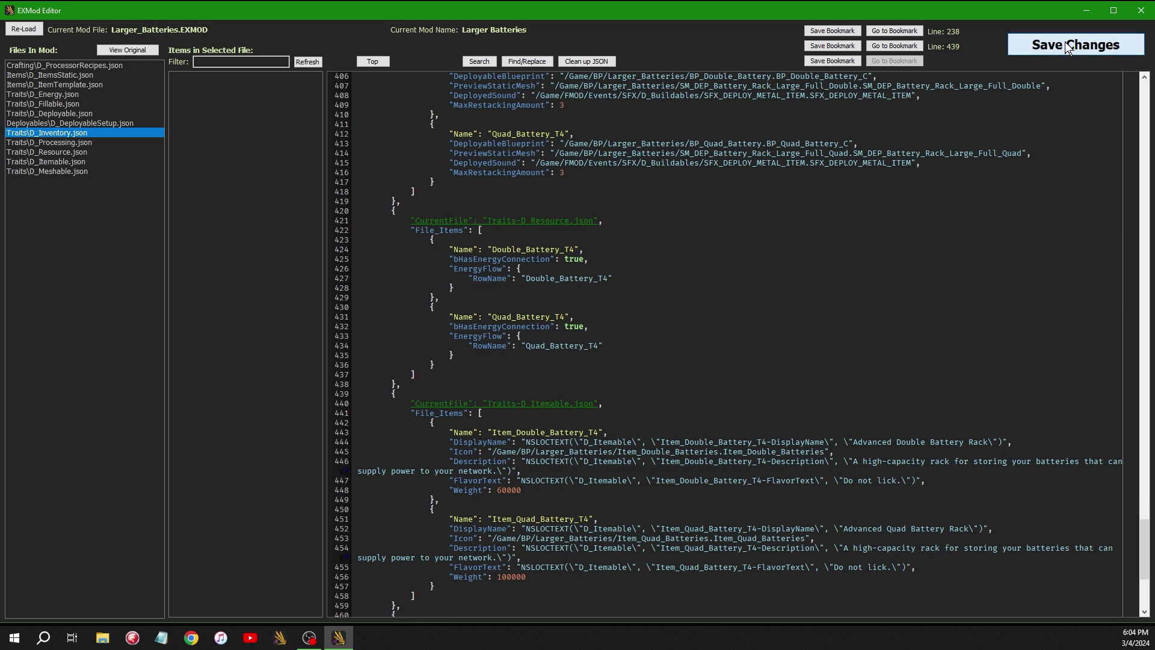
{"action": "left_click", "coordinate": [1142, 11]}
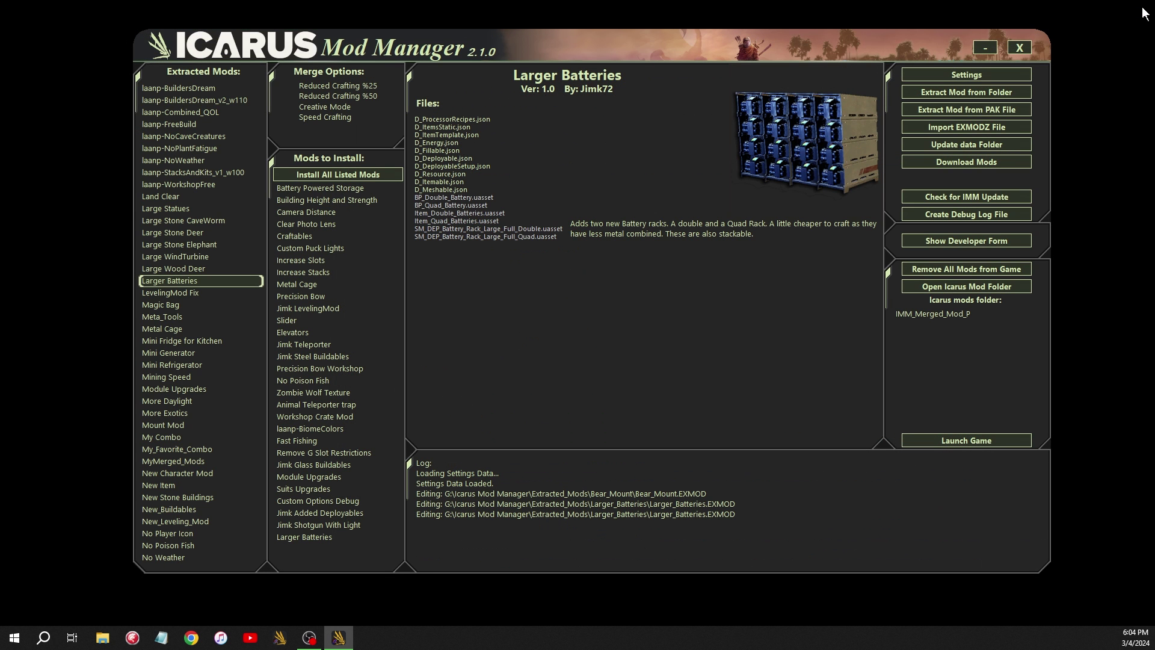
{"action": "mouse_move", "coordinate": [617, 49]}
{"action": "left_mouse_down"}
{"action": "mouse_move", "coordinate": [596, 57]}
{"action": "mouse_move", "coordinate": [638, 49]}
{"action": "left_mouse_up"}
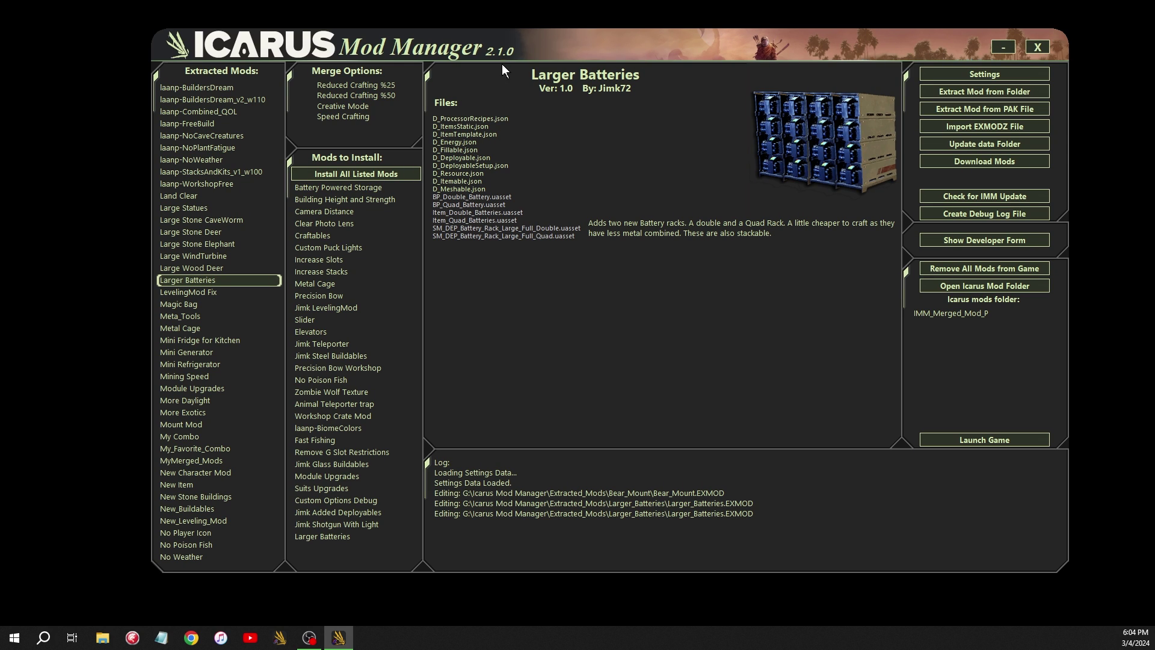
{"action": "left_click_drag", "start_coordinate": [682, 41], "coordinate": [655, 52]}
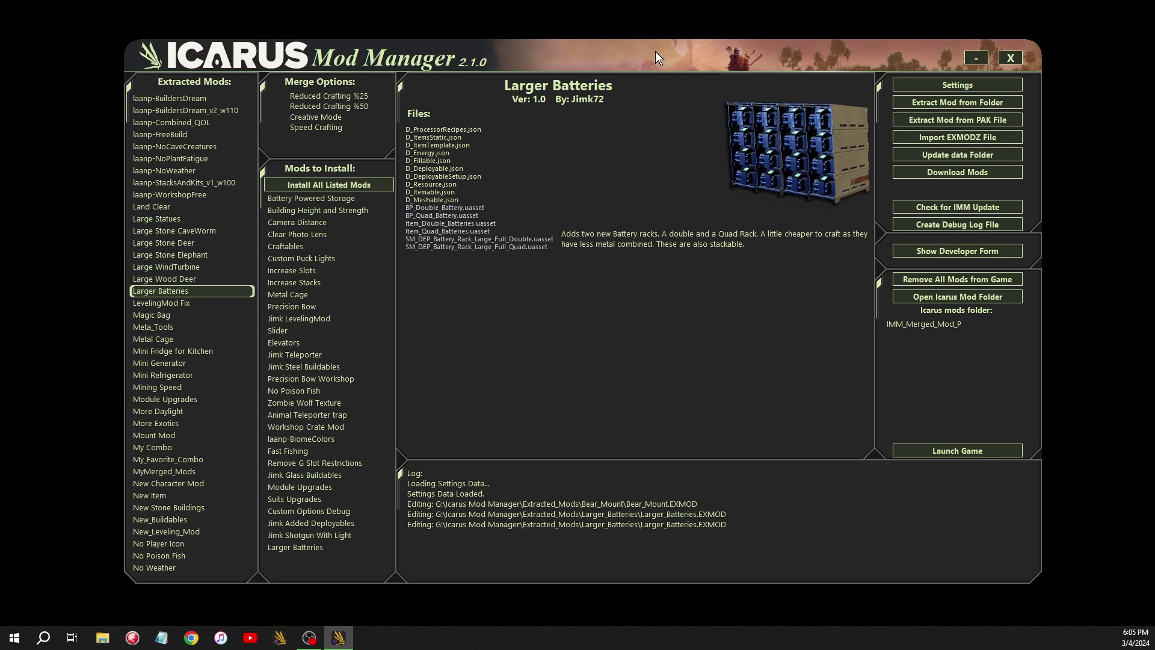